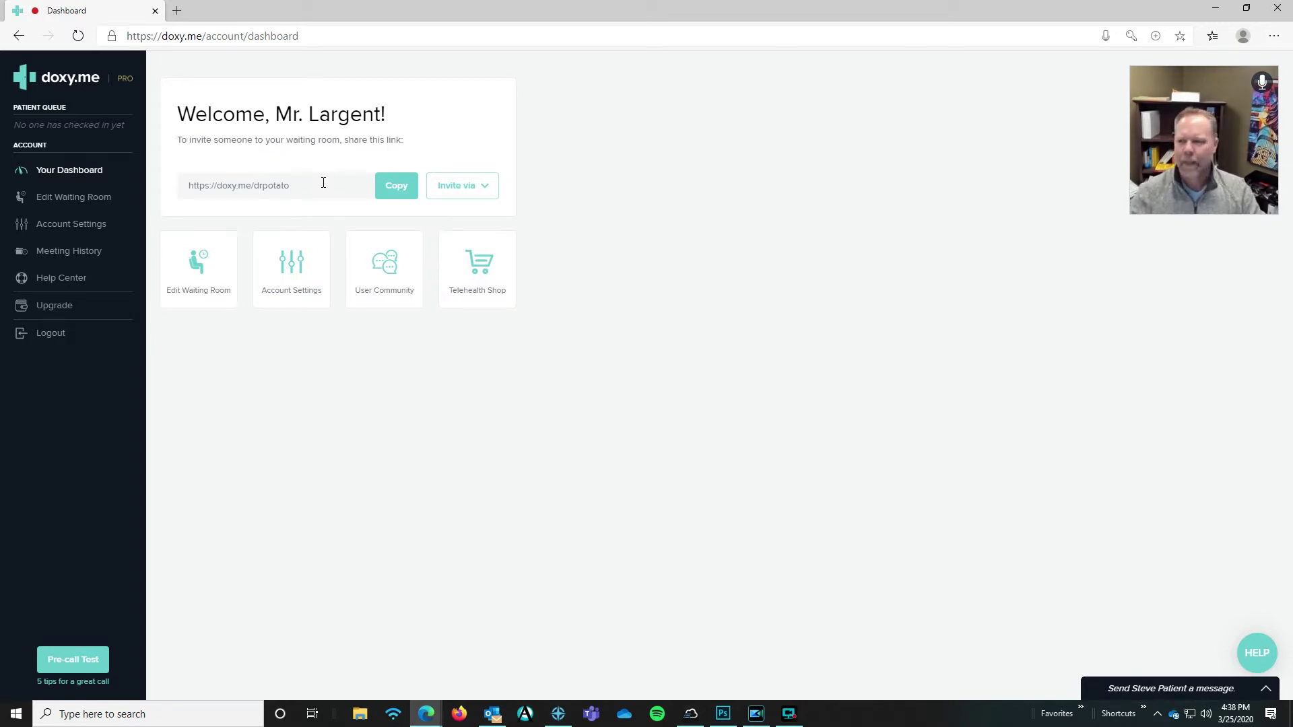
# - Highlight the room name at the end of the waiting room link on the dashboard
pyautogui.moveTo(1279, 153)
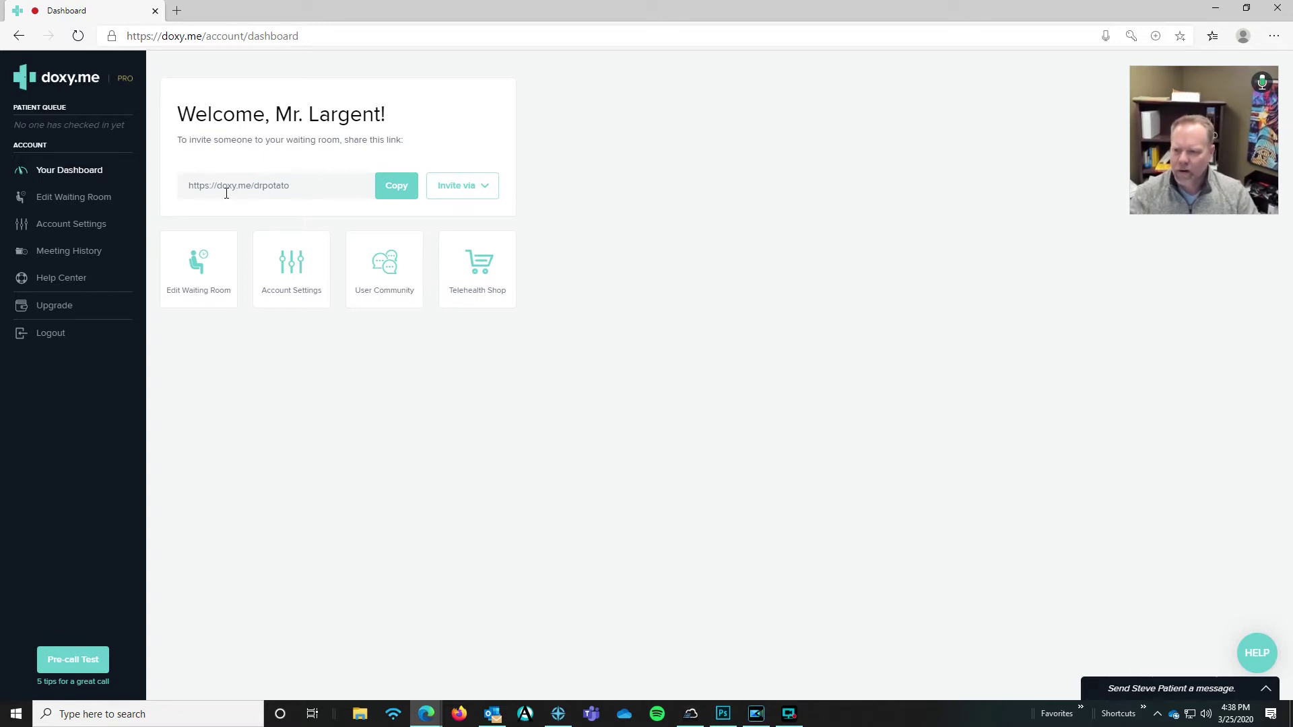
pyautogui.doubleClick(256, 186)
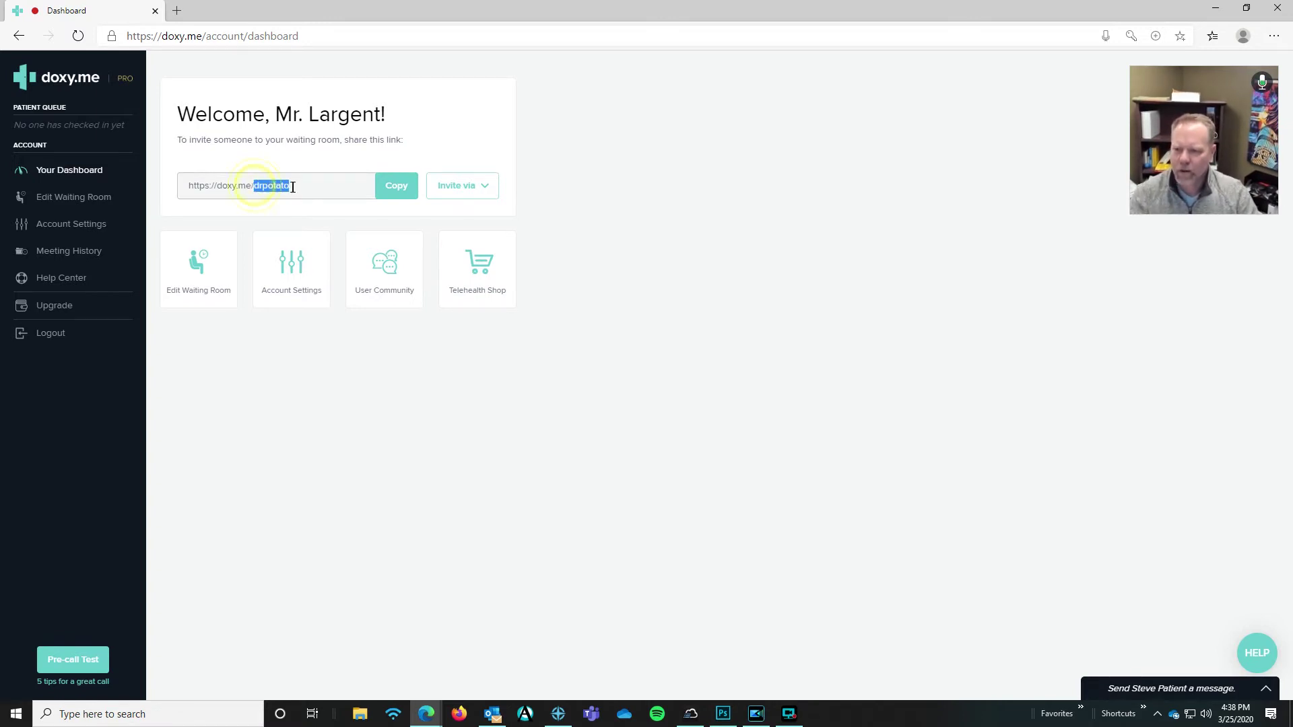
pyautogui.hotkey('ctrl', 'a')
pyautogui.click(292, 185)
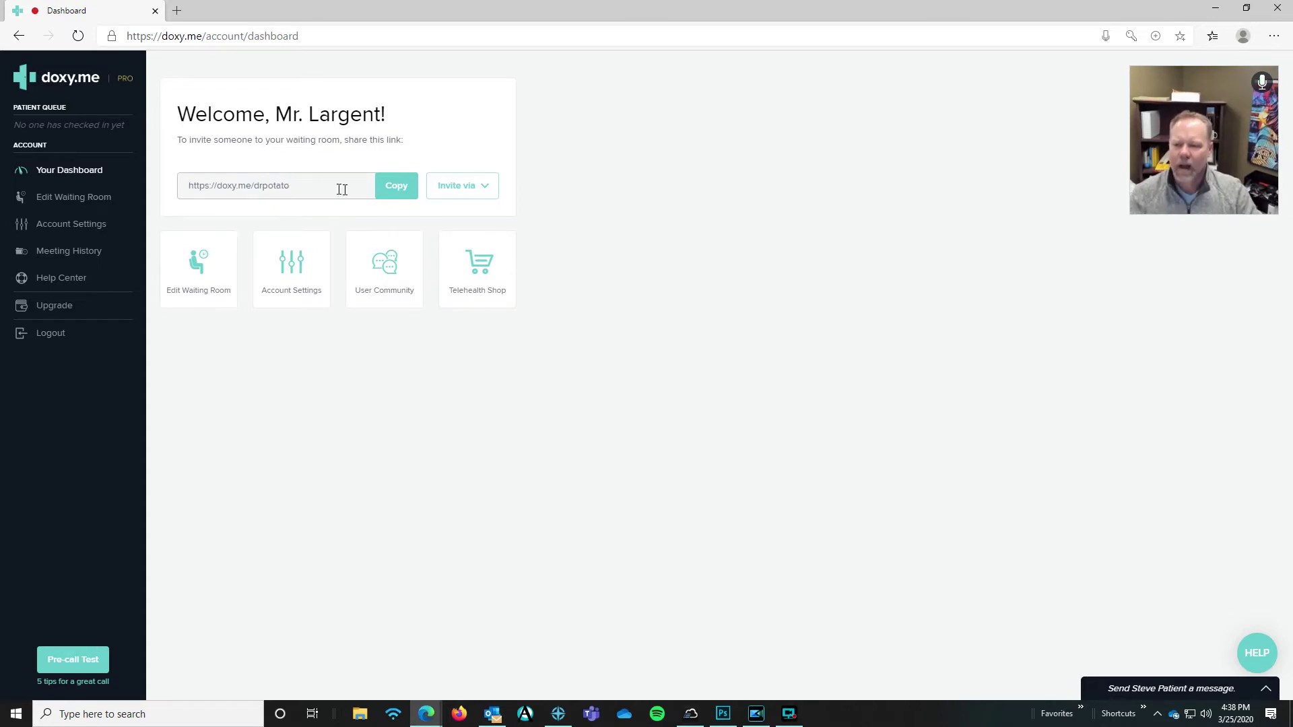
# - View the Prints and Text message invitation dialogs for the waiting room, closing each without ordering or sending anything
pyautogui.click(477, 190)
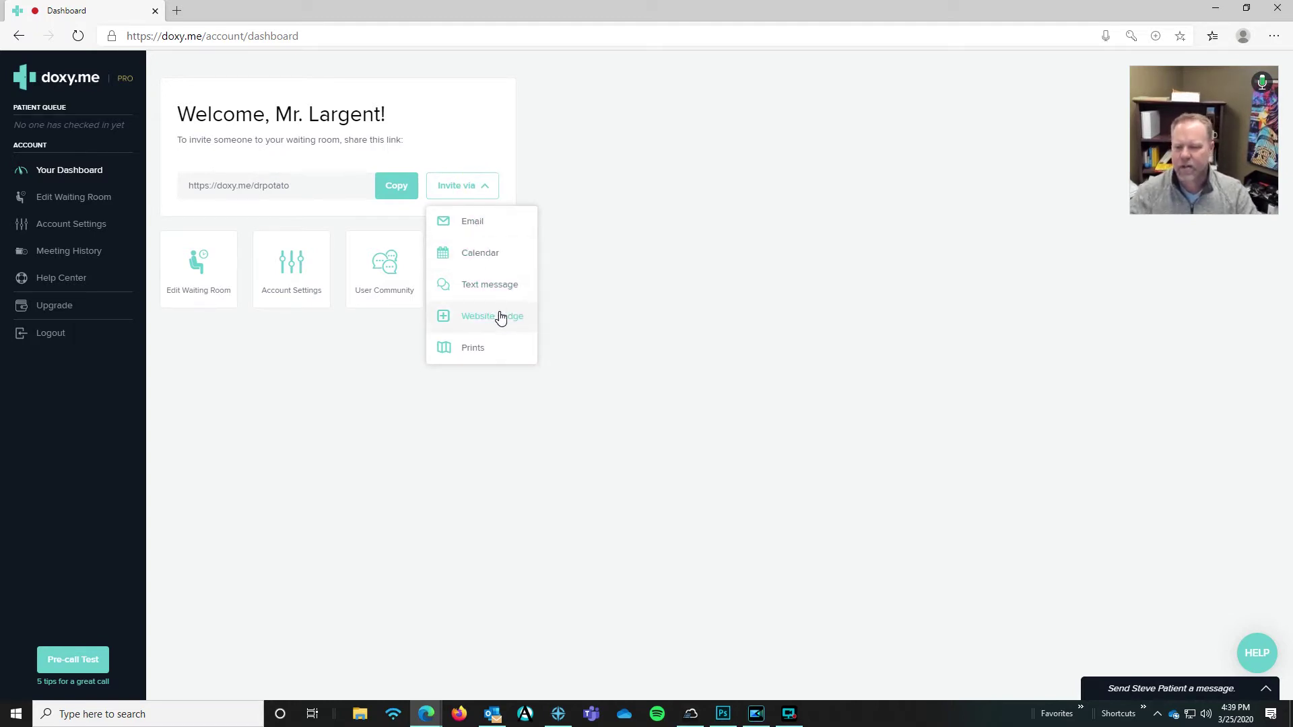
pyautogui.click(473, 348)
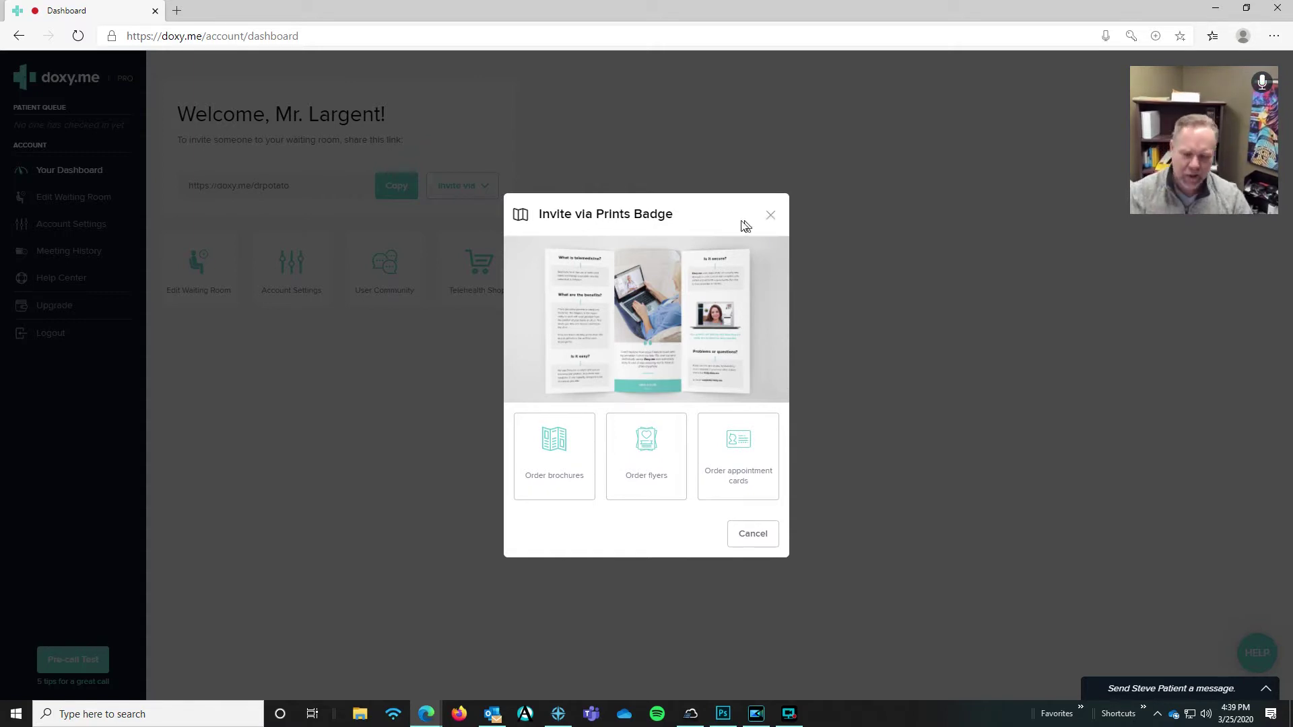
pyautogui.click(771, 215)
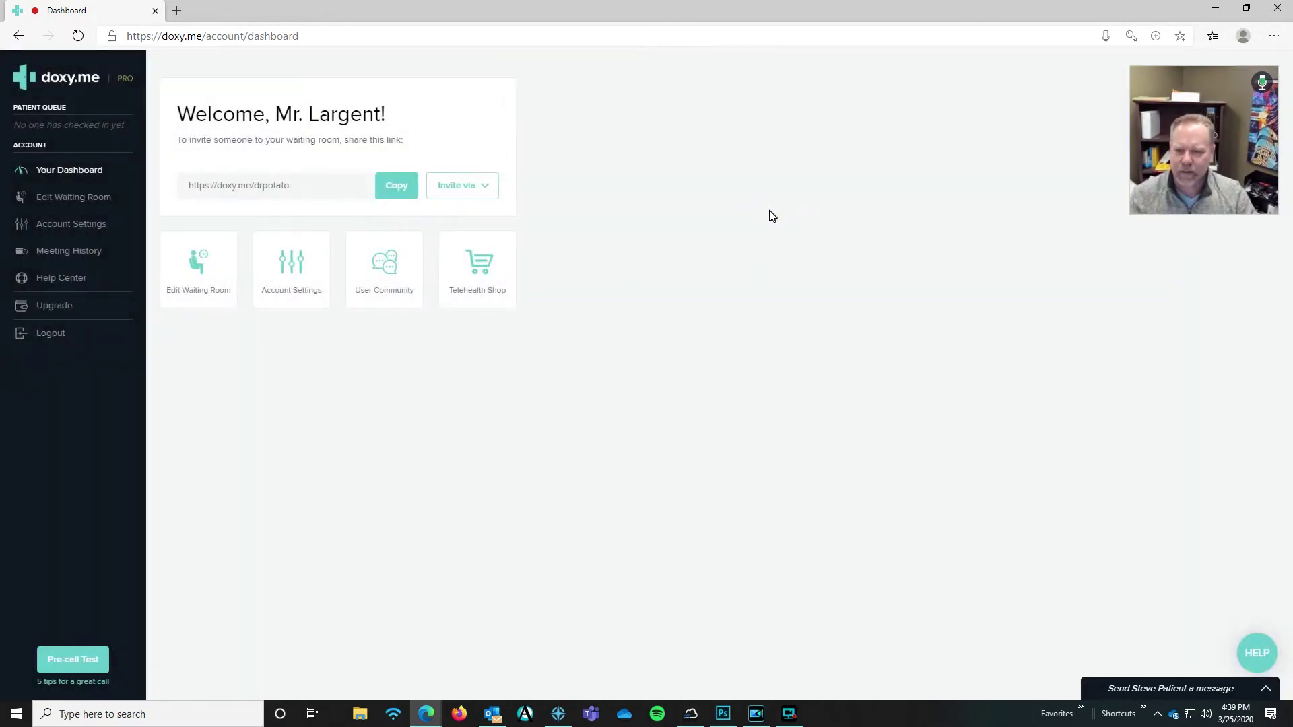
pyautogui.click(461, 192)
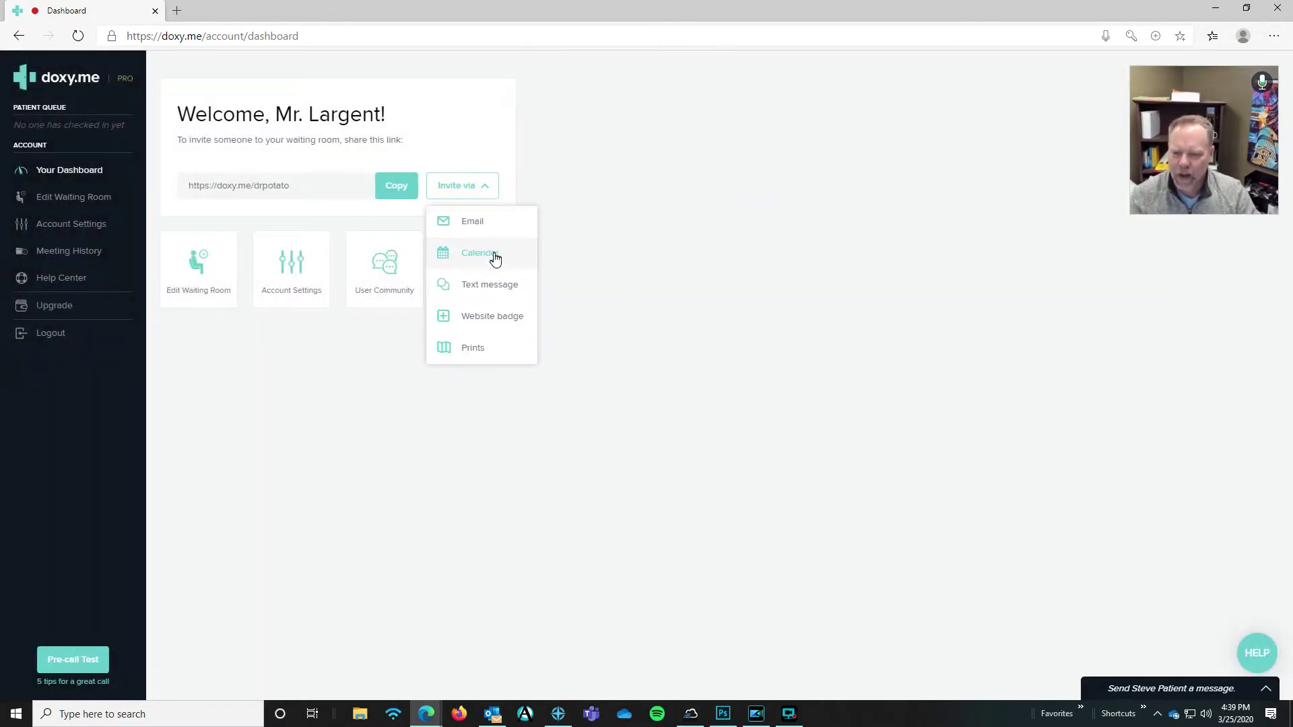
pyautogui.click(492, 286)
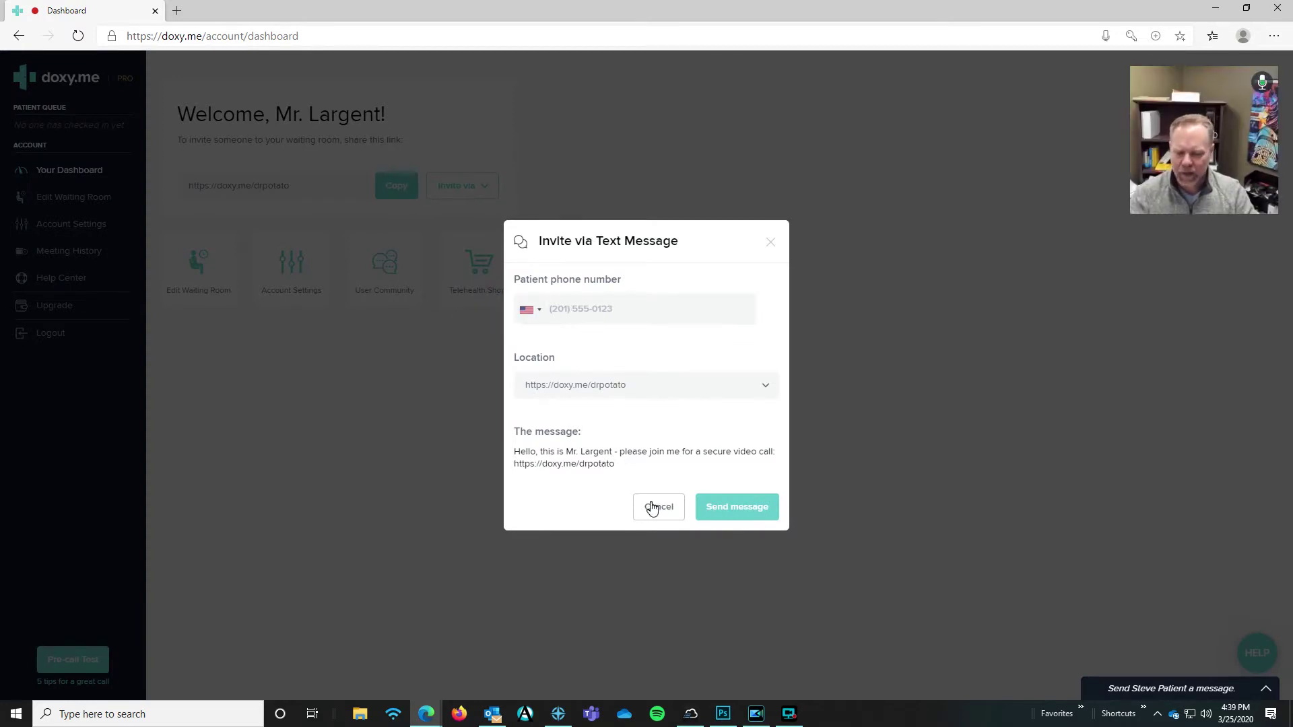
pyautogui.click(653, 509)
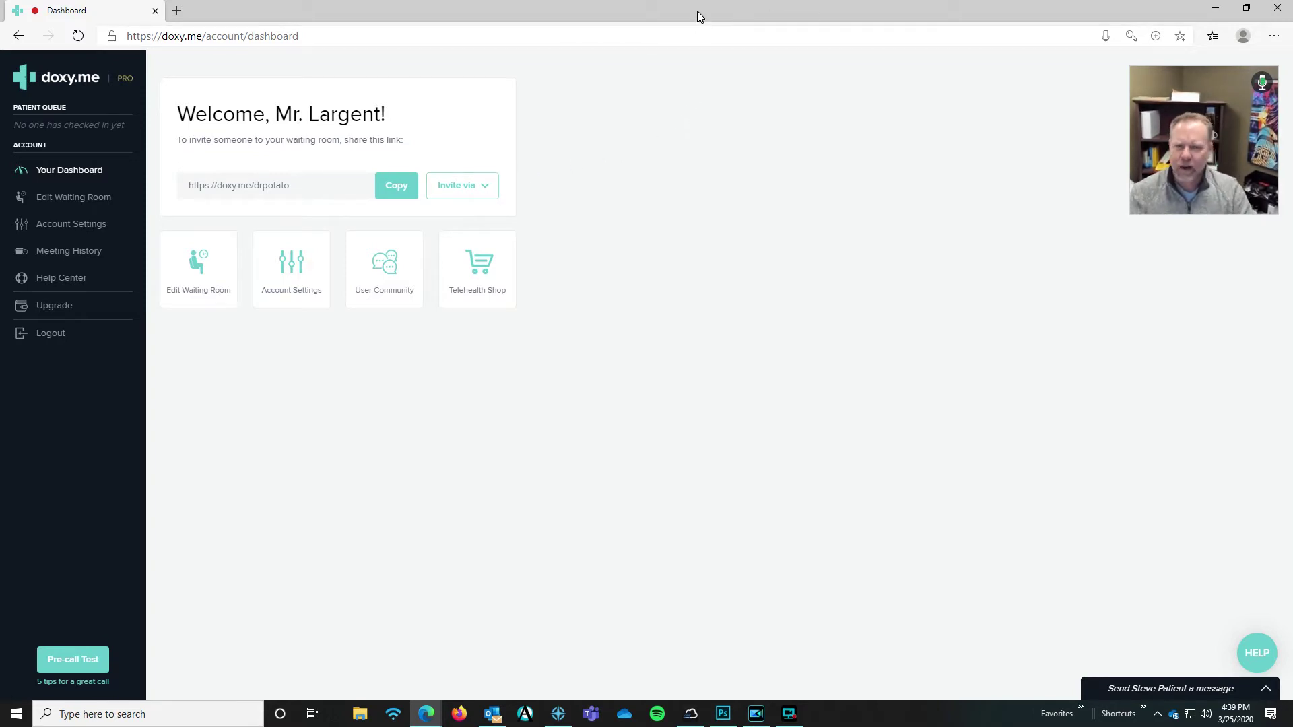
# - Tile the dashboard window side by side with the Telemedicine web page window and make the web page active
pyautogui.moveTo(696, 10); pyautogui.dragTo(0, 135)
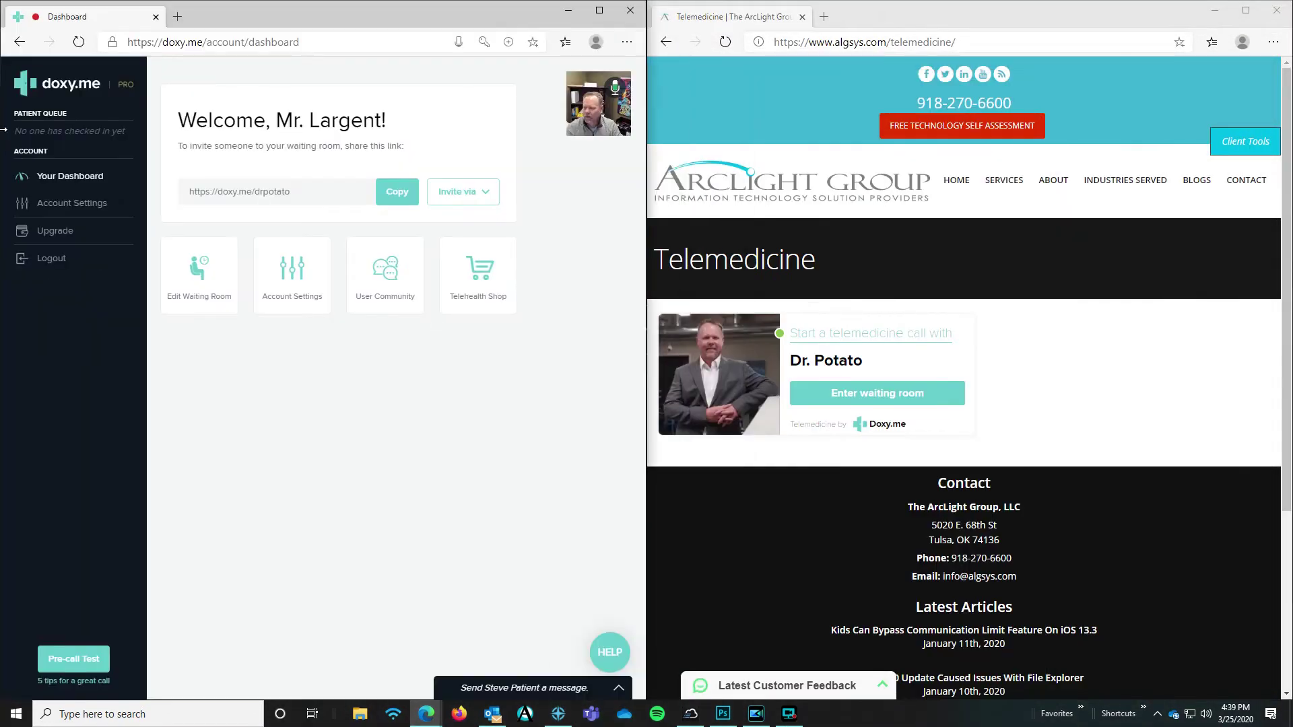
pyautogui.click(1040, 11)
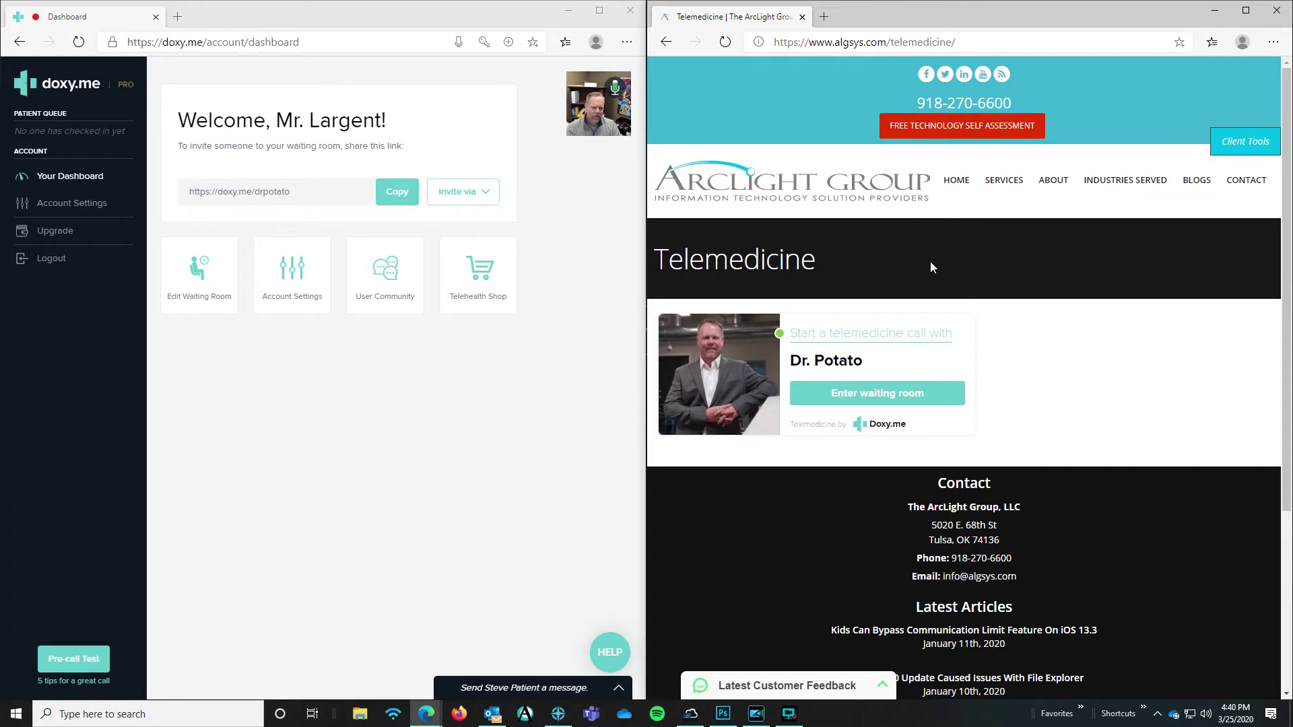
# - Highlight the Telemedicine page's web address and point out the doctor's online status on the badge
pyautogui.click(983, 41)
pyautogui.hotkey('ctrl', 'shift', 'Left')
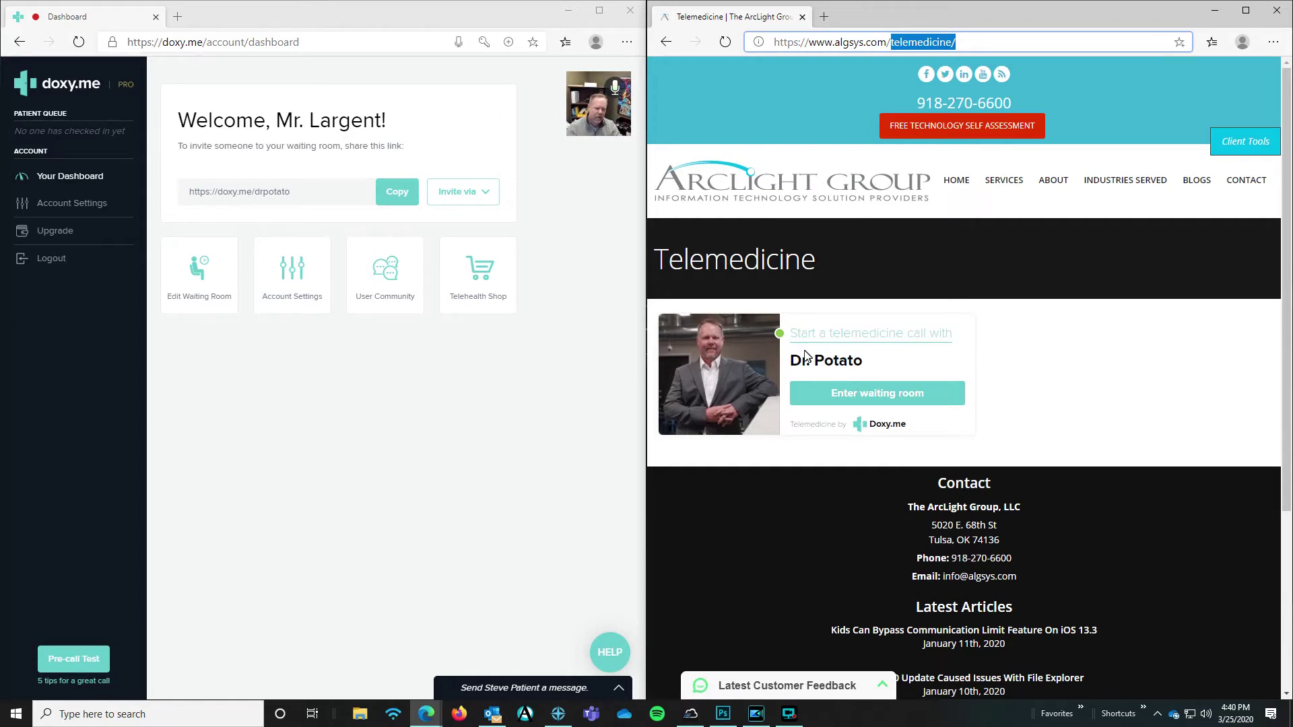
pyautogui.moveTo(781, 335)
pyautogui.moveTo(980, 42); pyautogui.dragTo(769, 39)
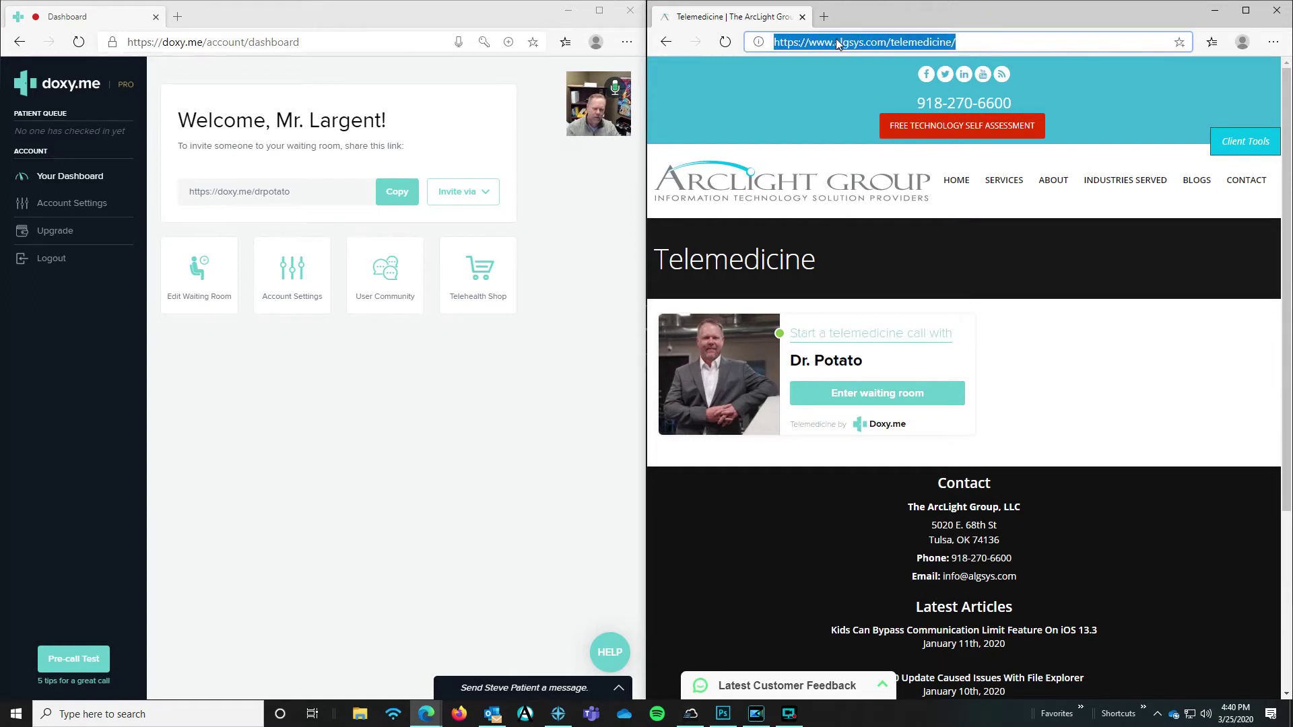
pyautogui.moveTo(971, 42); pyautogui.dragTo(766, 42)
# - Enter the doctor's waiting room from the Telemedicine page badge and replace the prefilled check-in name with the patient's name
pyautogui.click(892, 397)
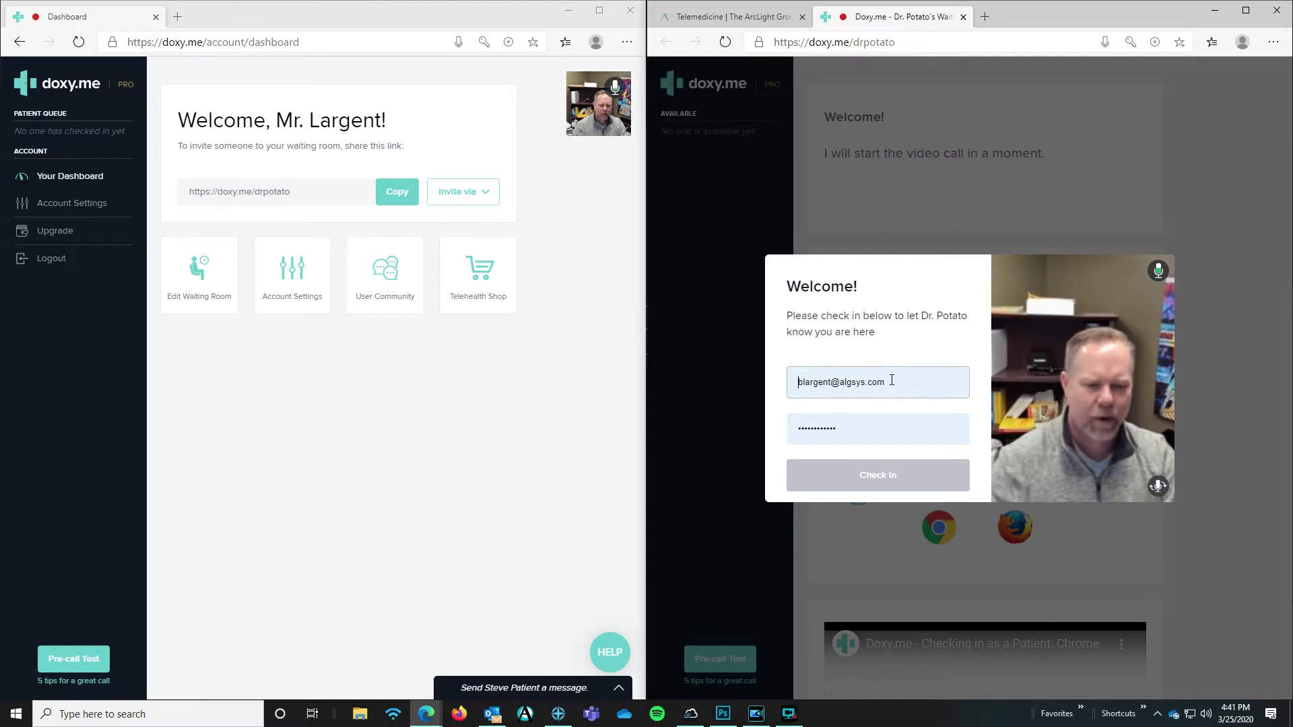
pyautogui.moveTo(896, 385); pyautogui.dragTo(250, 388)
pyautogui.press('BackSpace')
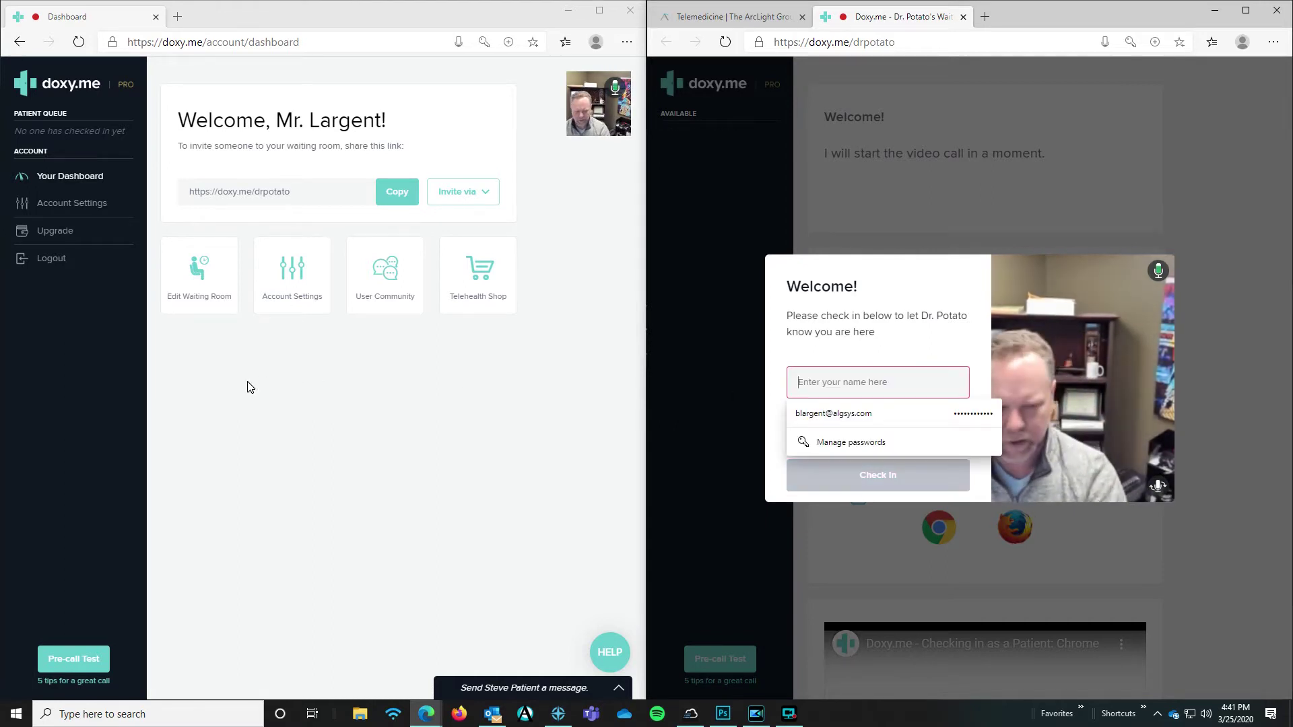
pyautogui.write('S')
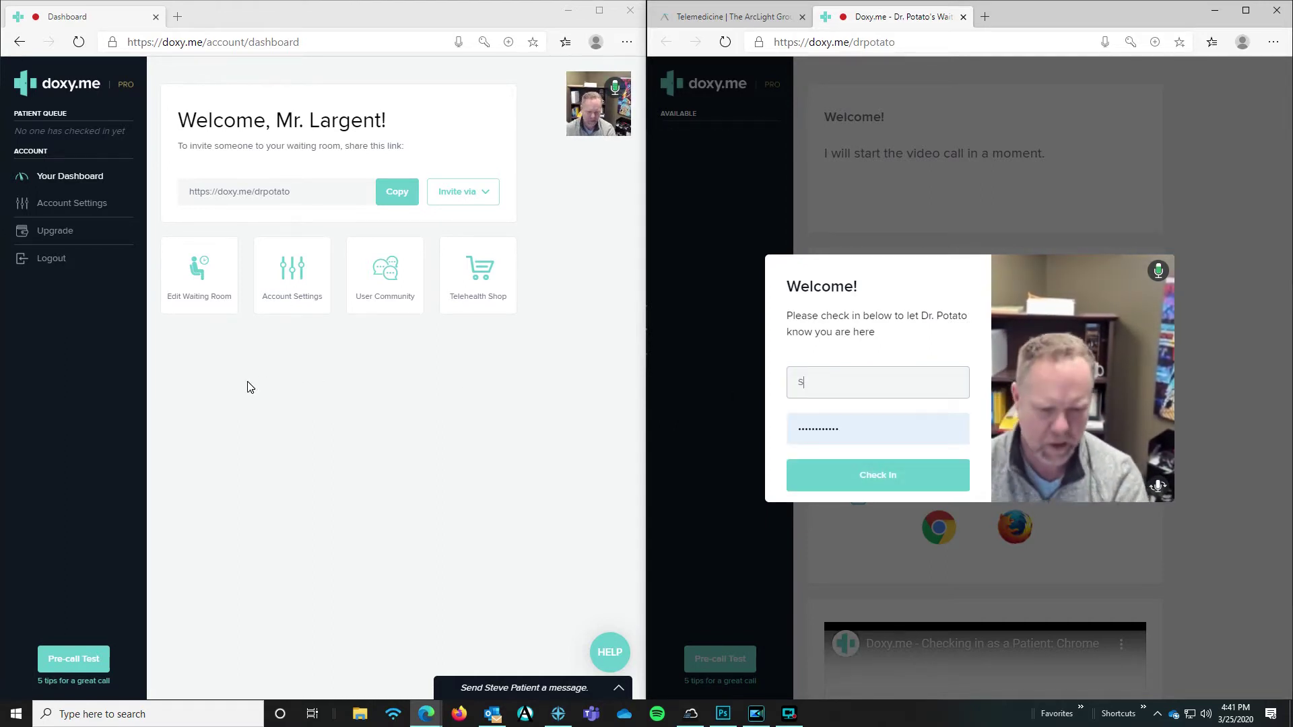
pyautogui.write('teve Patient')
# - Enter the waiting room password, check in as the patient, and decline saving the password in the browser
pyautogui.press('Tab')
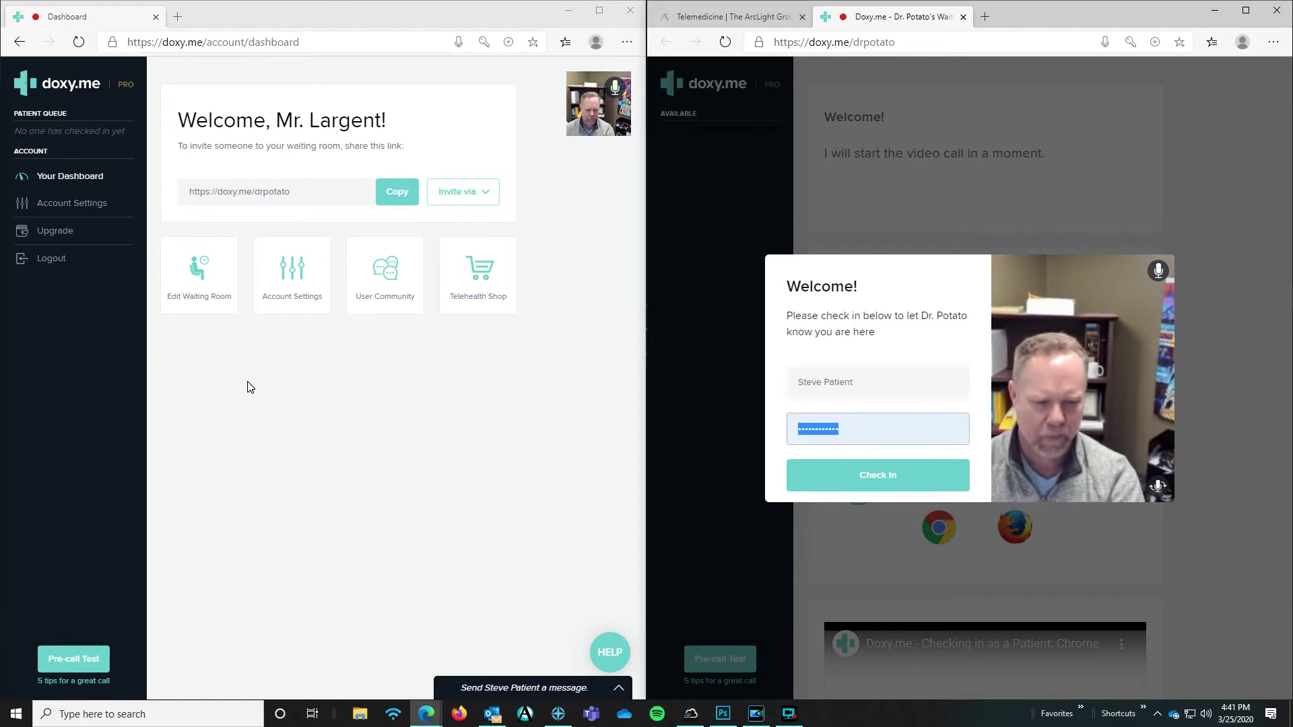
pyautogui.write('•••••••••')
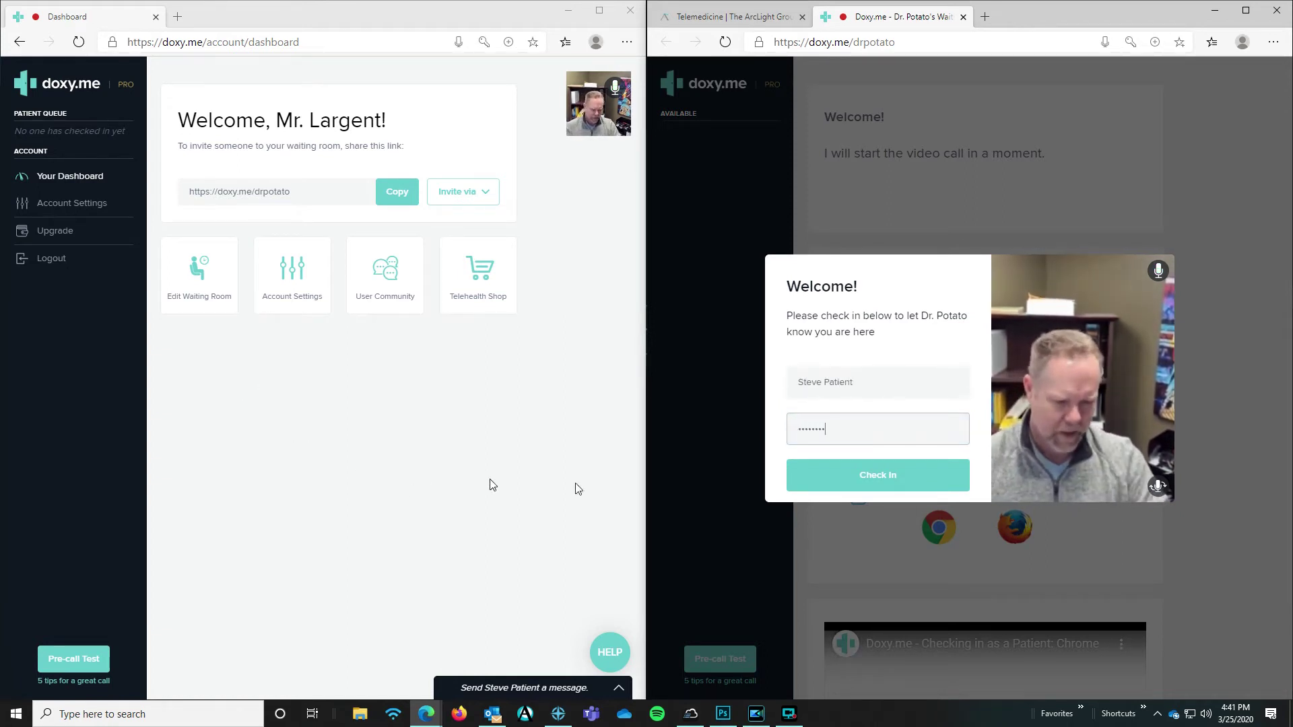
pyautogui.click(916, 484)
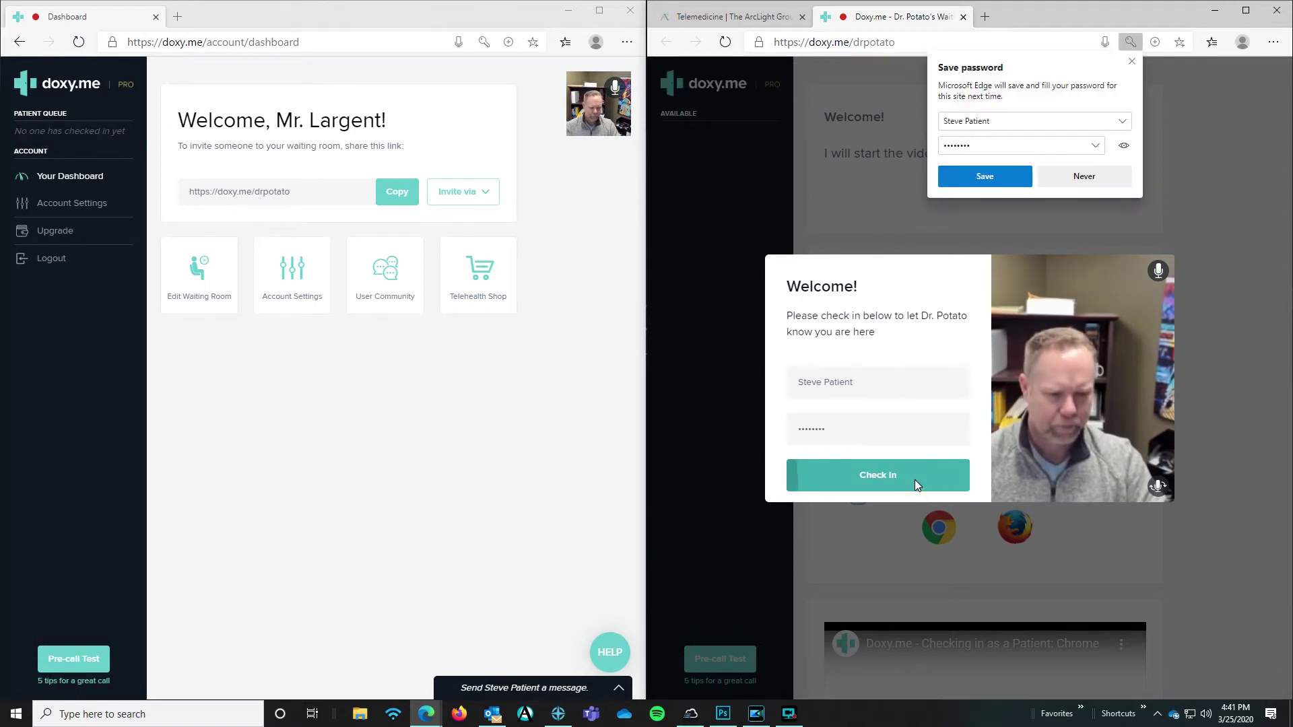
pyautogui.click(1081, 182)
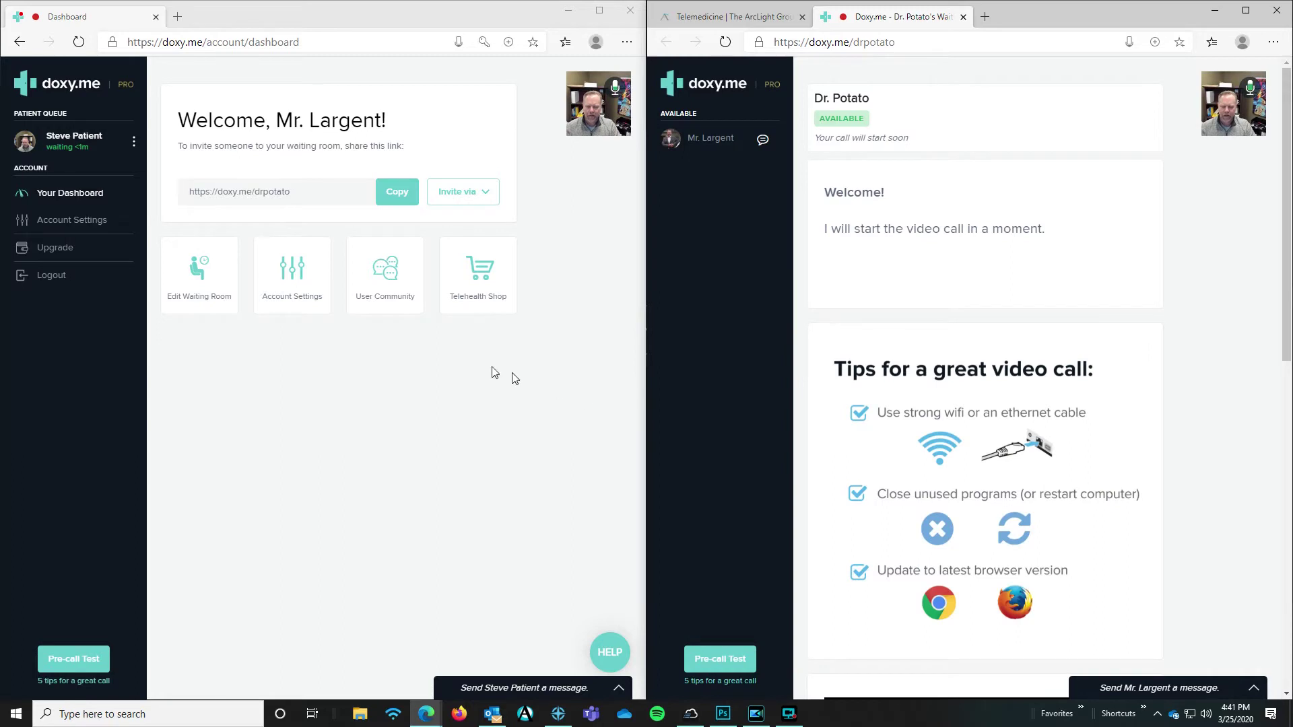
# - Open a chat with the waiting patient from the provider's patient queue
pyautogui.moveTo(39, 139)
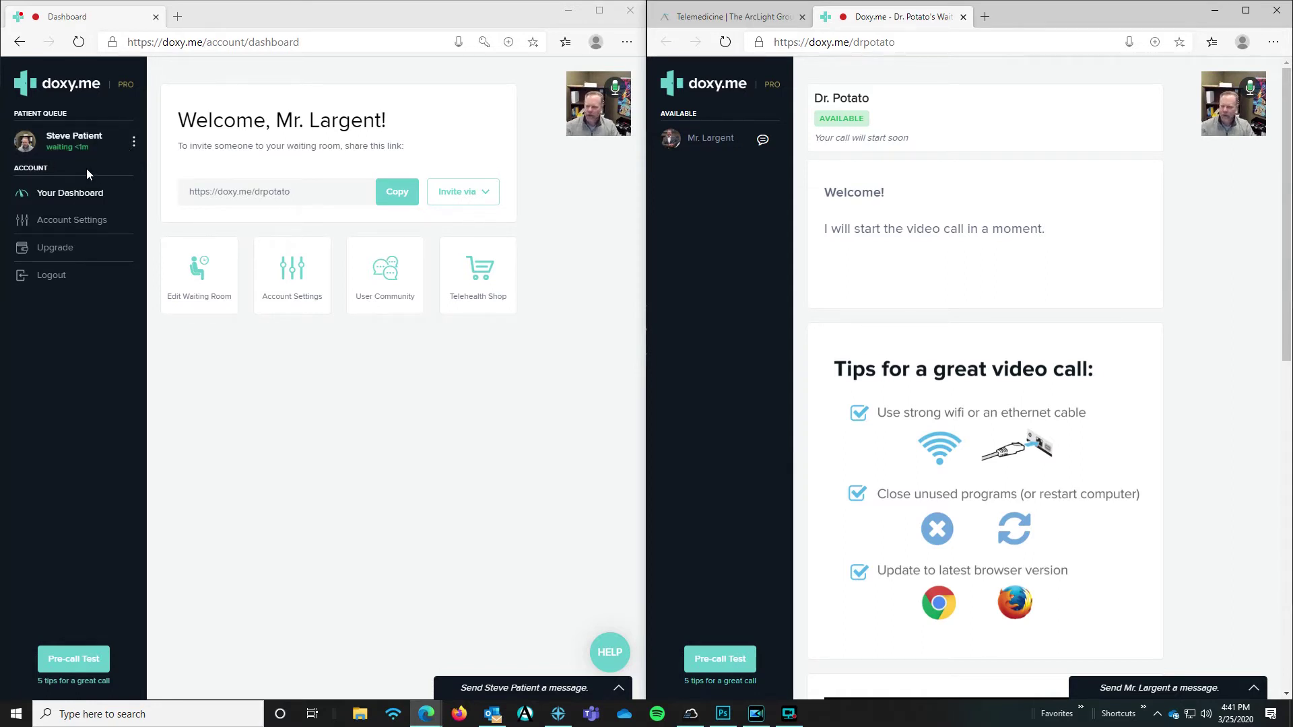
pyautogui.moveTo(118, 140)
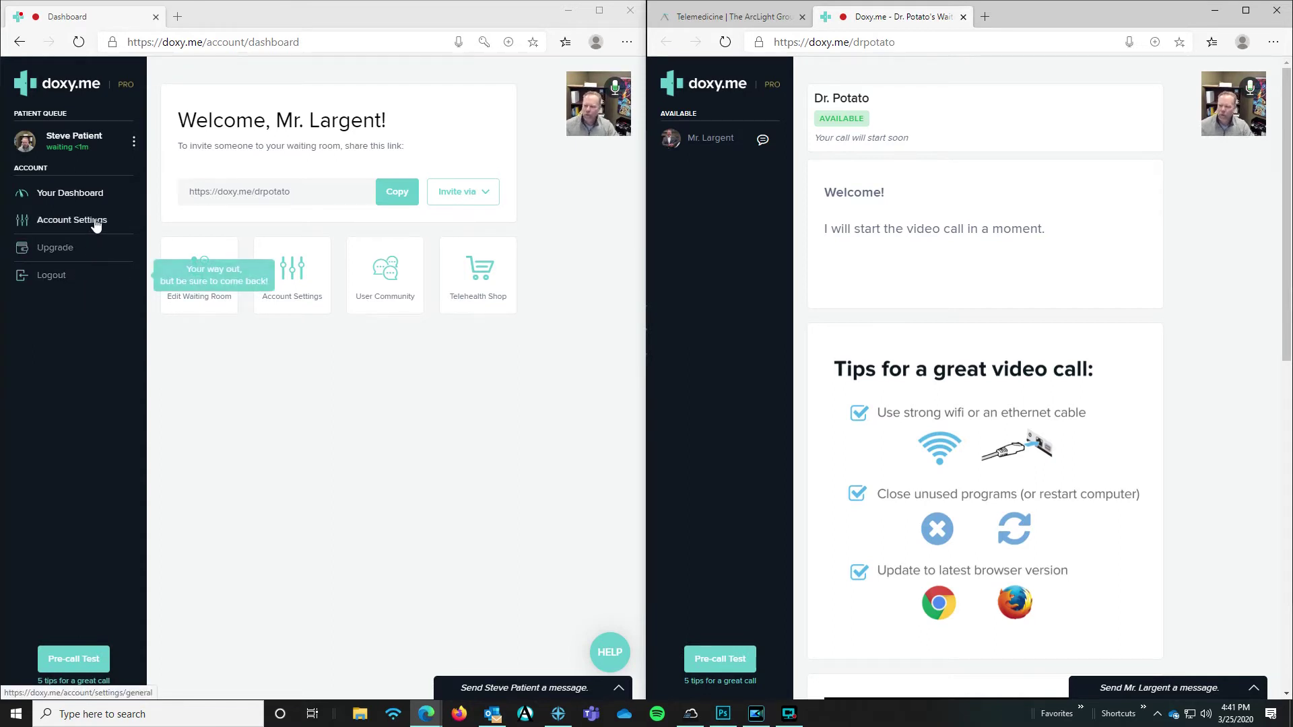
pyautogui.click(133, 144)
pyautogui.click(230, 250)
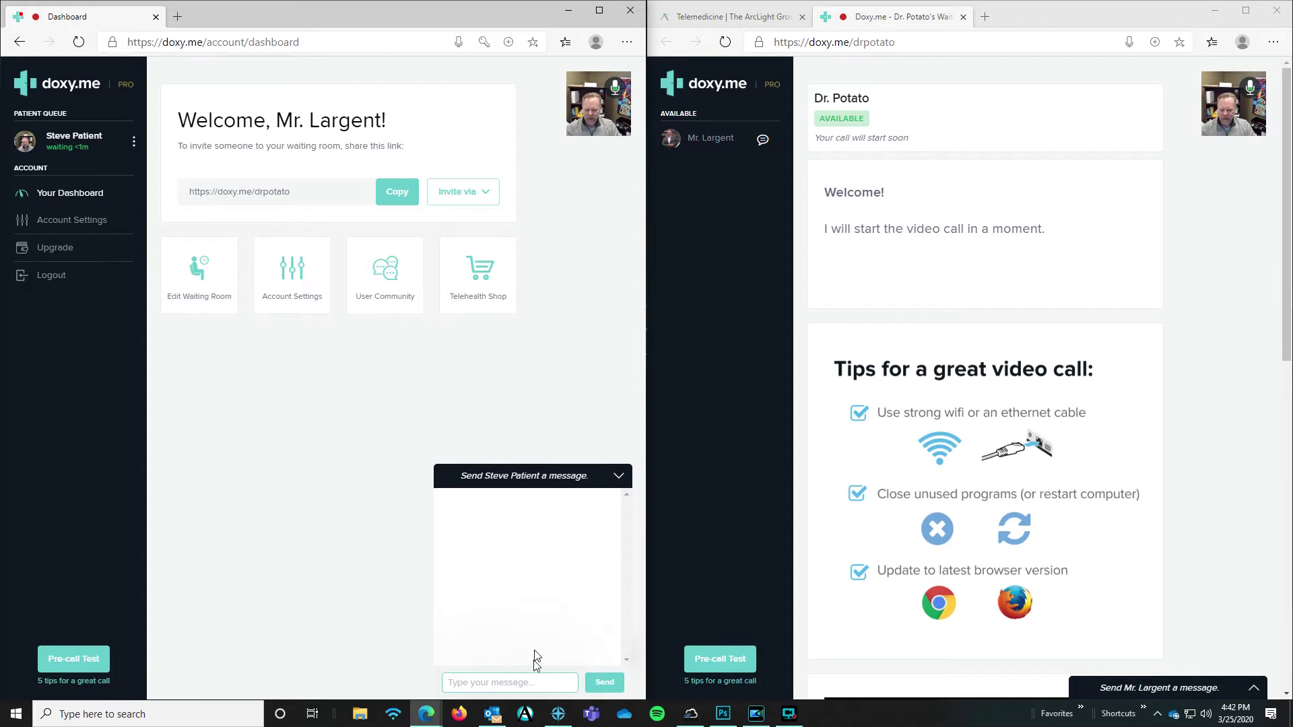
# - Send the patient a chat message greeting them with "Hello", giving the nurse's name, and asking "How are you feeling today?"
pyautogui.write('Hello')
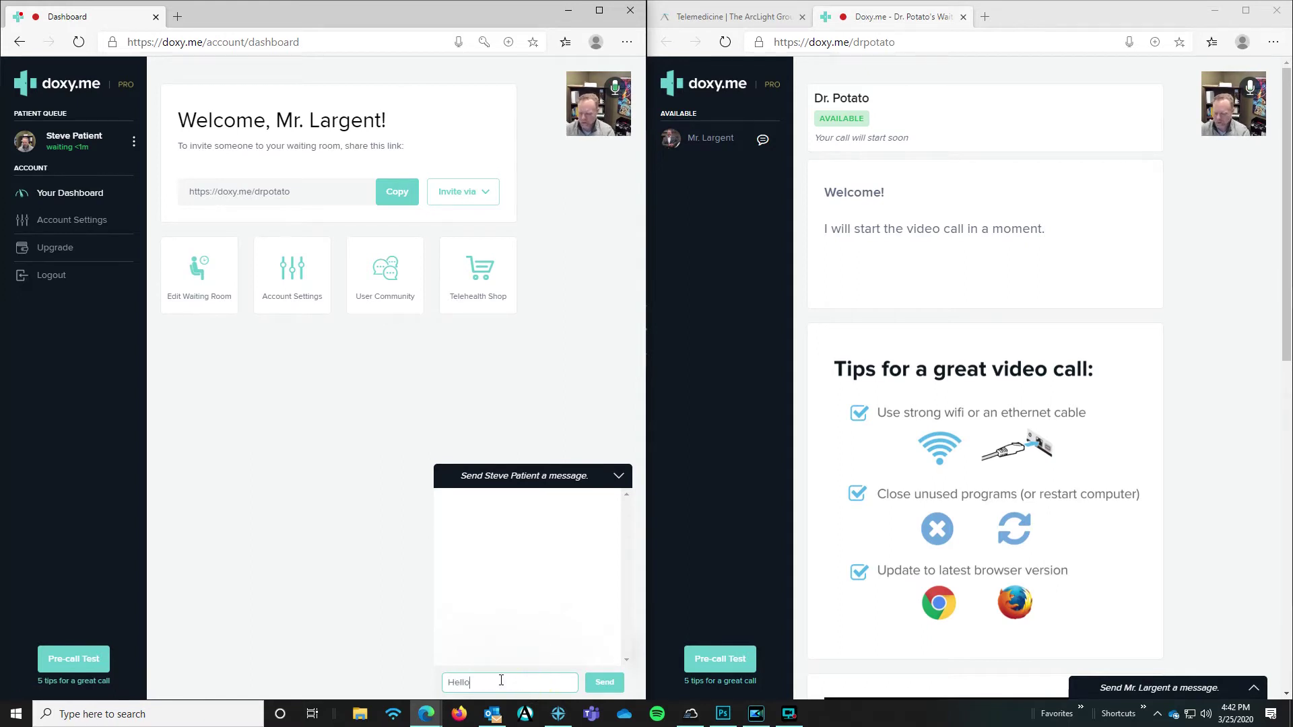
pyautogui.write(' this is Decky t')
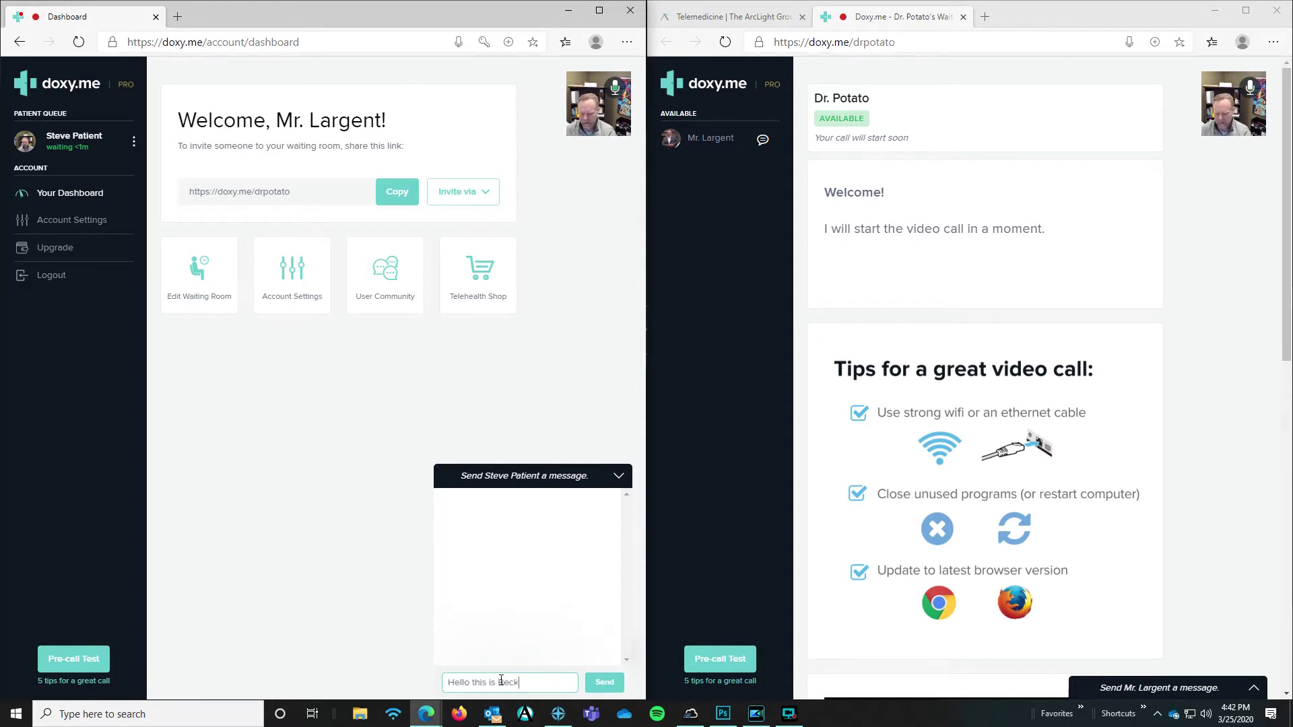
pyautogui.press('BackSpace')
pyautogui.write('Dr. Pot')
pyautogui.press('BackSpace')
pyautogui.press('BackSpace')
pyautogui.press('BackSpace')
pyautogui.press('BackSpace')
pyautogui.press('BackSpace')
pyautogui.press('BackSpace')
pyautogui.press('BackSpace')
pyautogui.press('BackSpace')
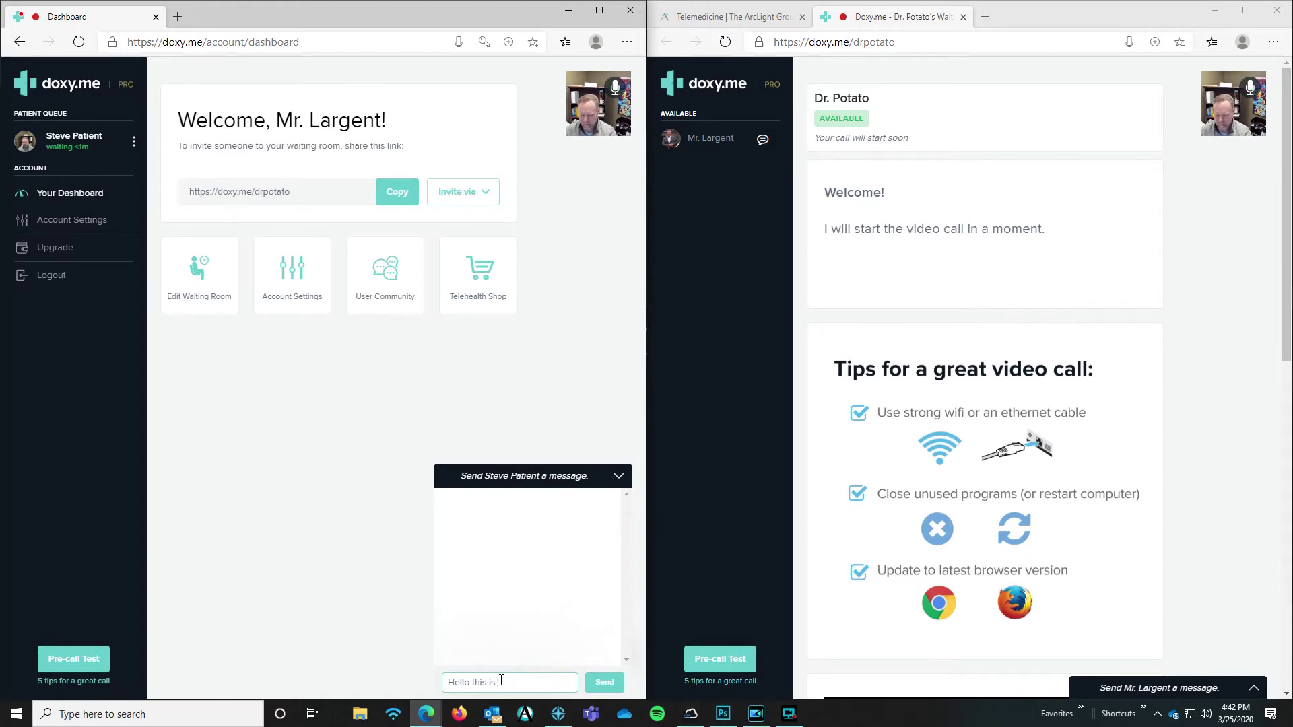
pyautogui.write('Nurse Radish')
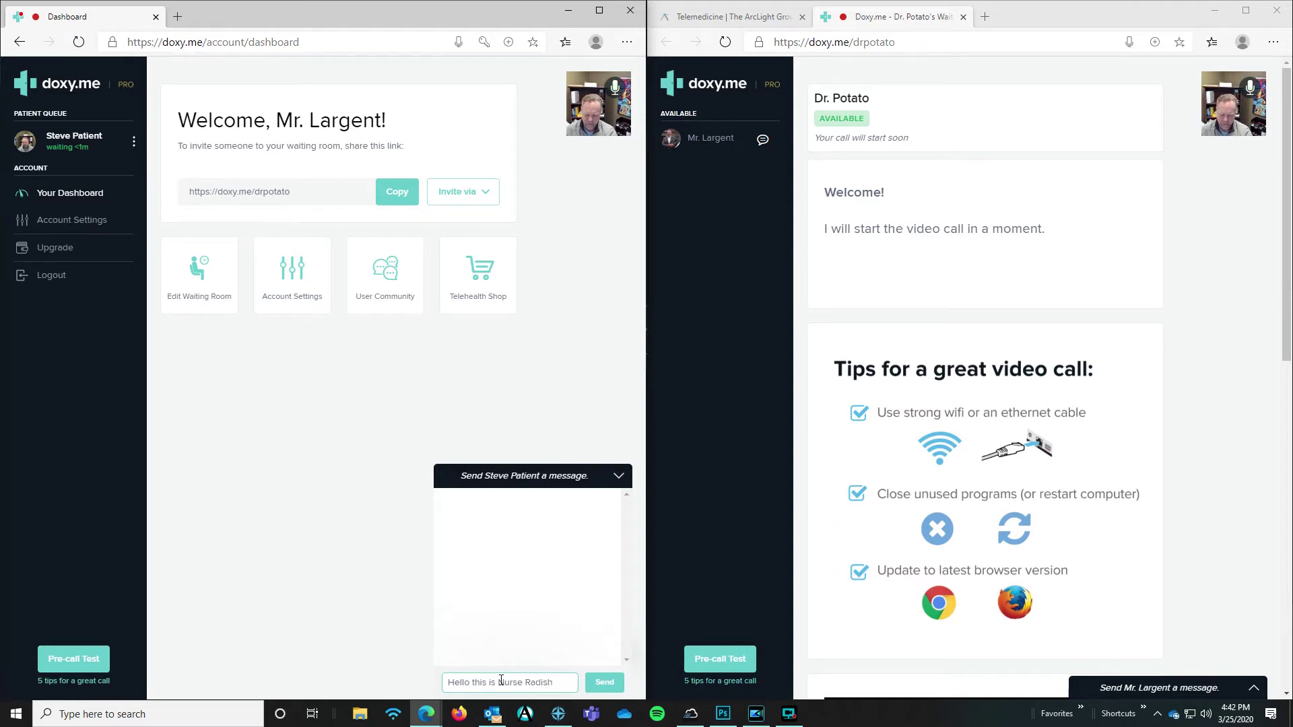
pyautogui.write('.  How')
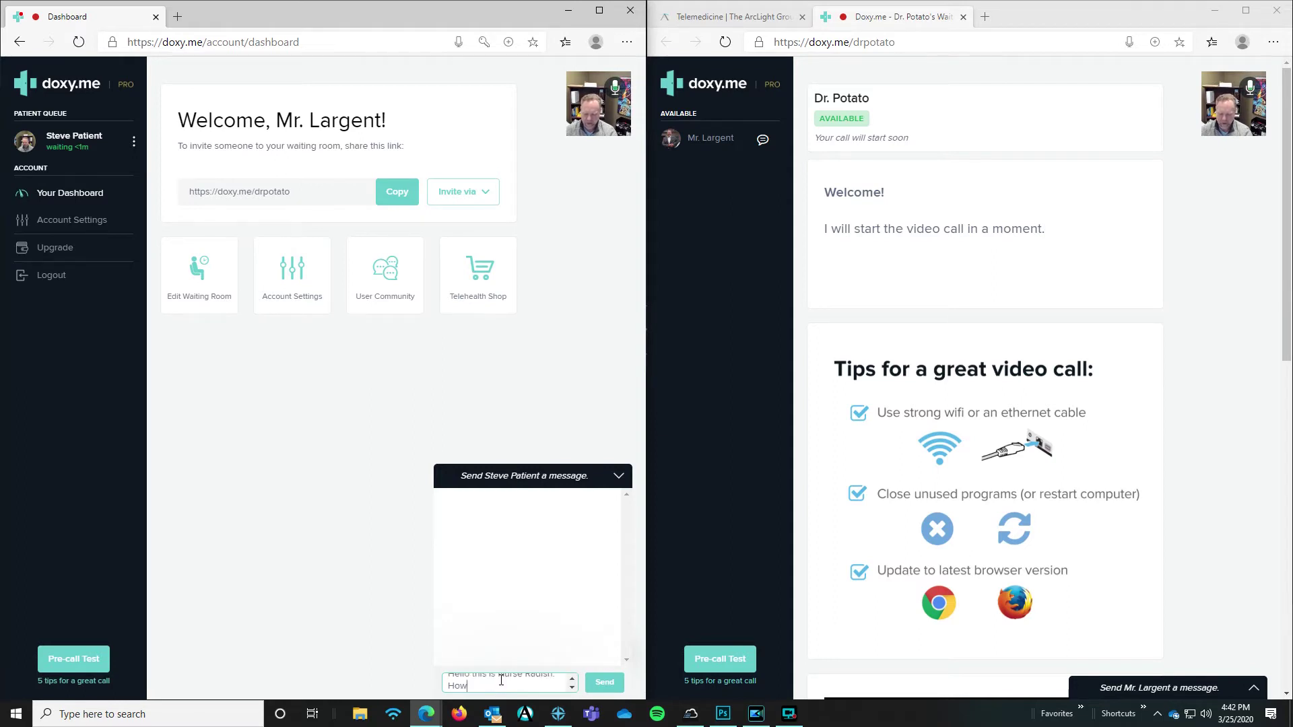
pyautogui.write(' are you feeling today?')
pyautogui.press('Return')
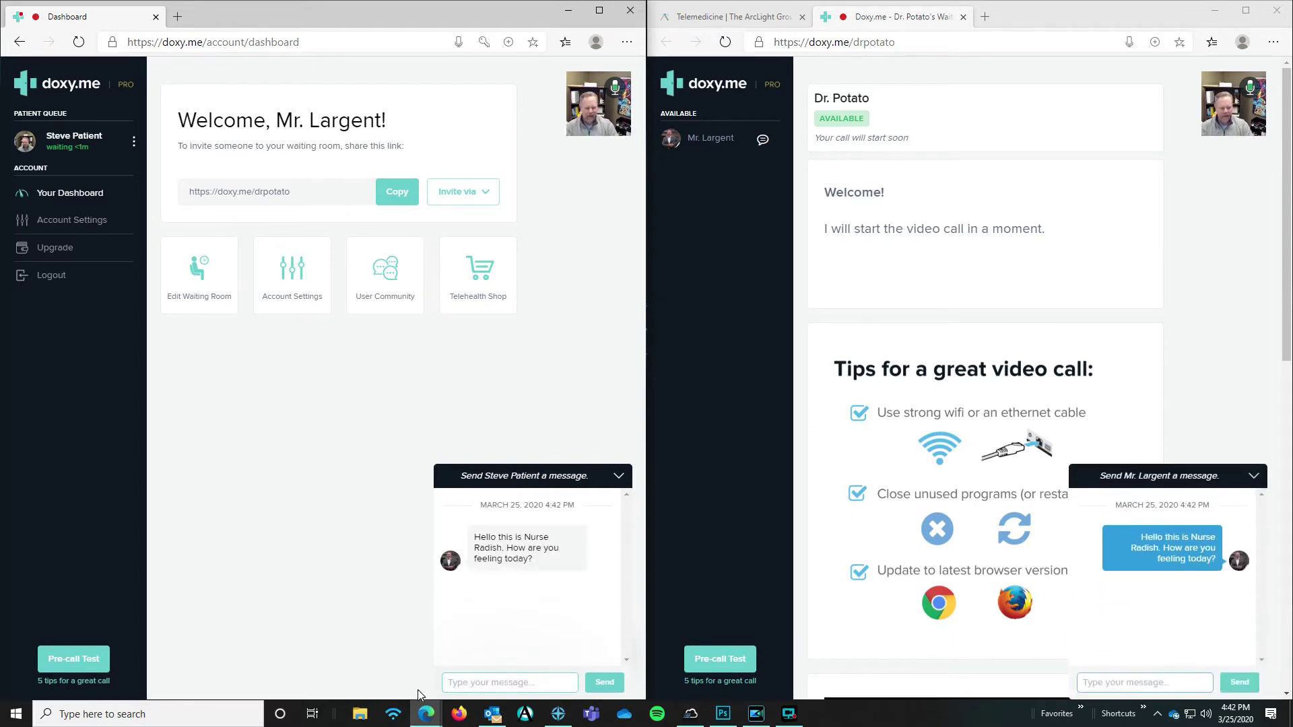
# - Reply from the patient's chat with "I'm not feeling great. How are you?"
pyautogui.click(1186, 683)
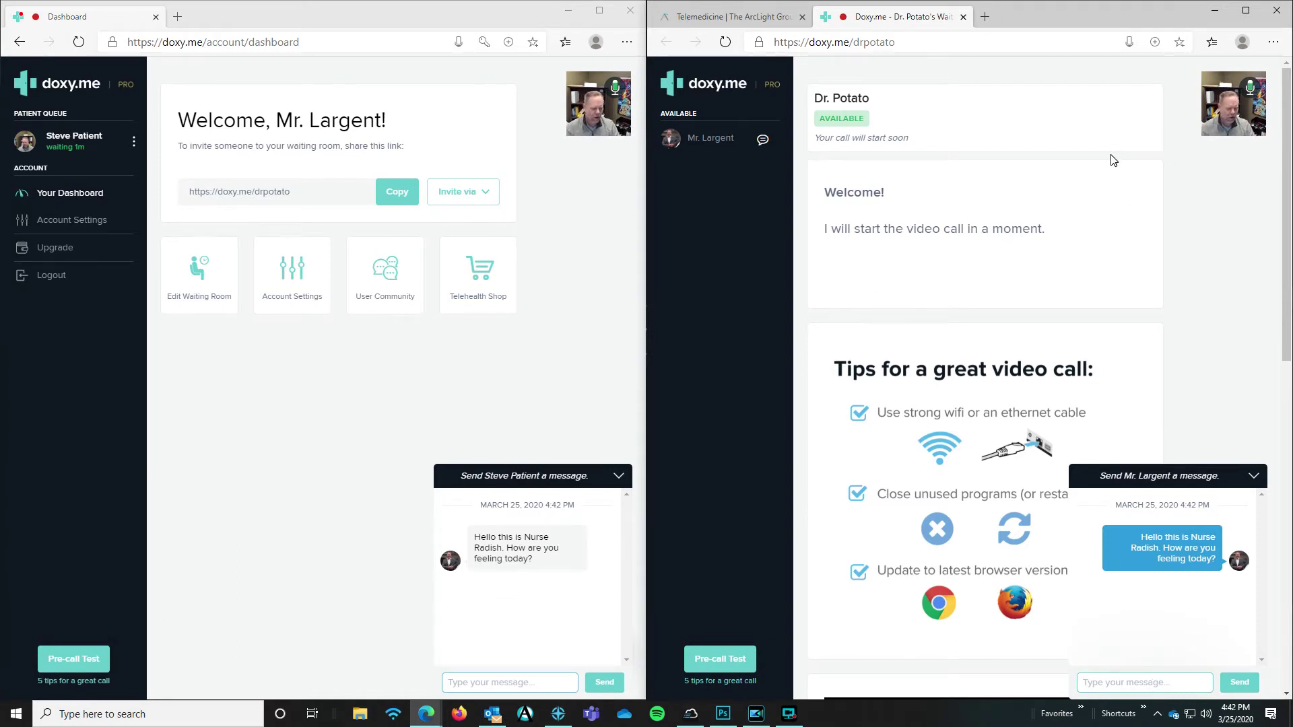
pyautogui.click(1164, 681)
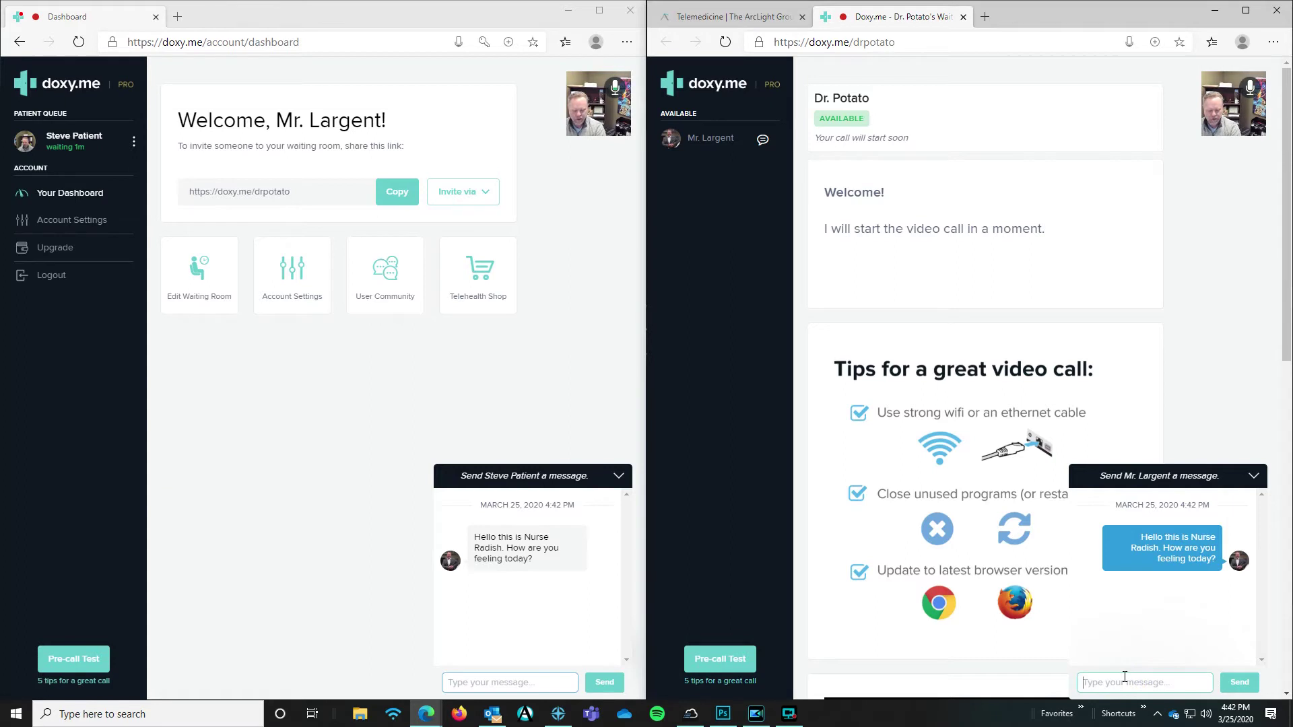
pyautogui.write("I'm")
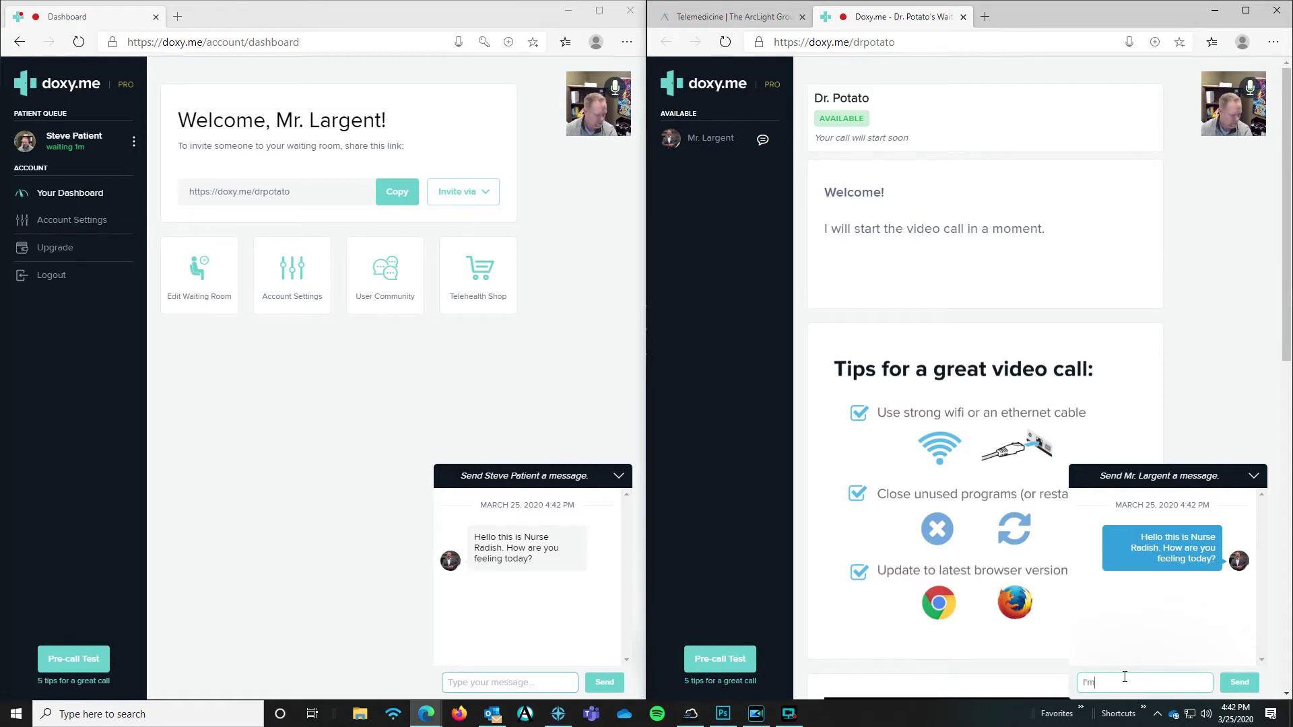
pyautogui.write(' not feeling g')
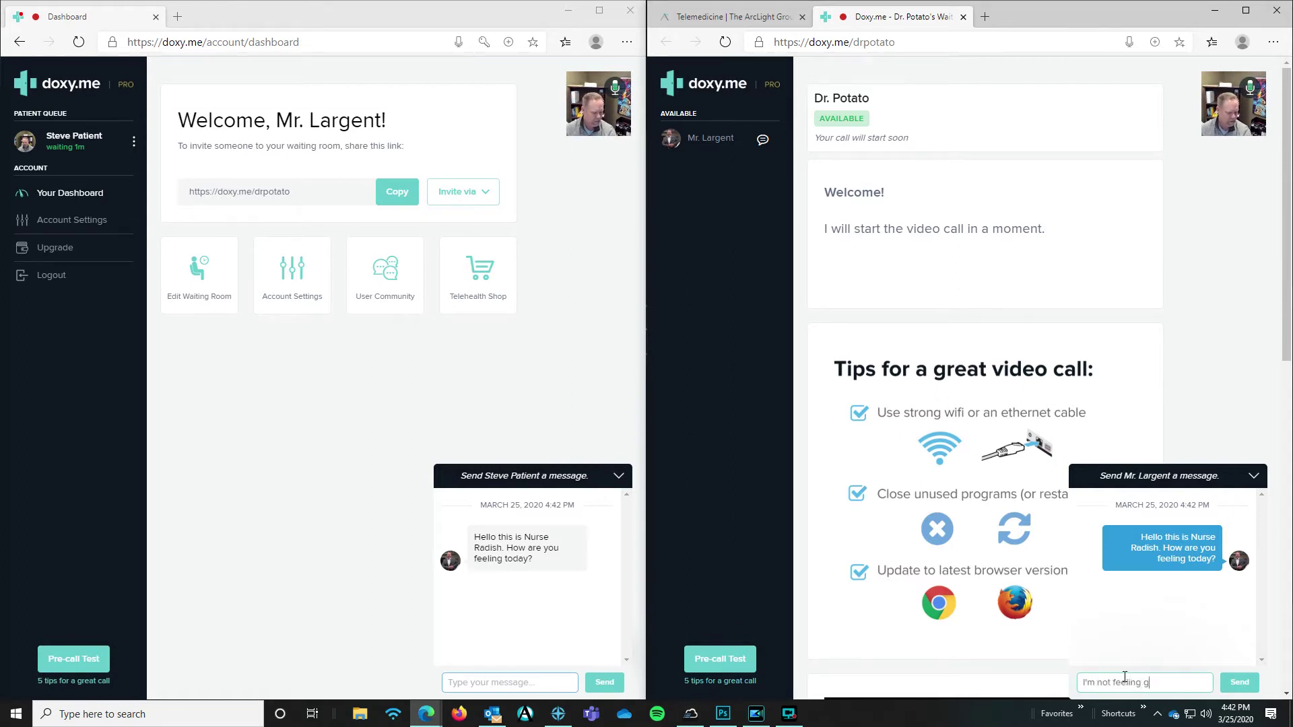
pyautogui.write('reat. How are you ')
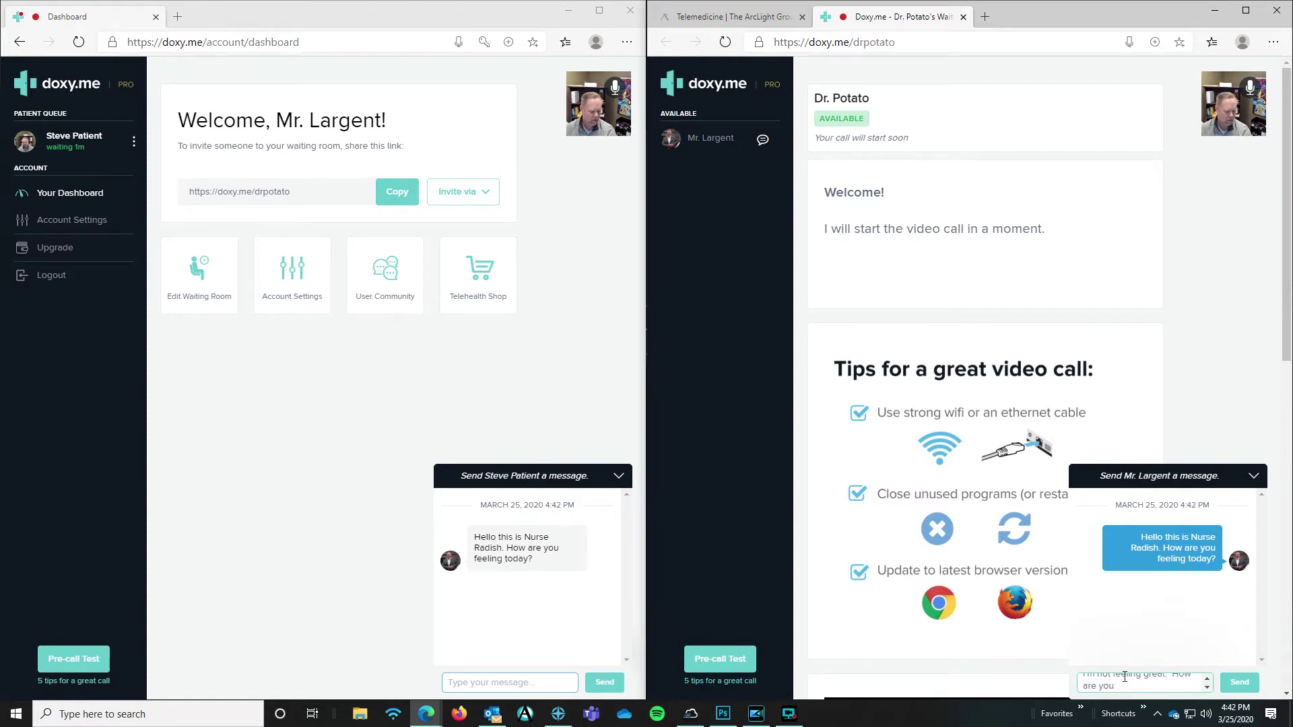
pyautogui.write('?')
pyautogui.press('Return')
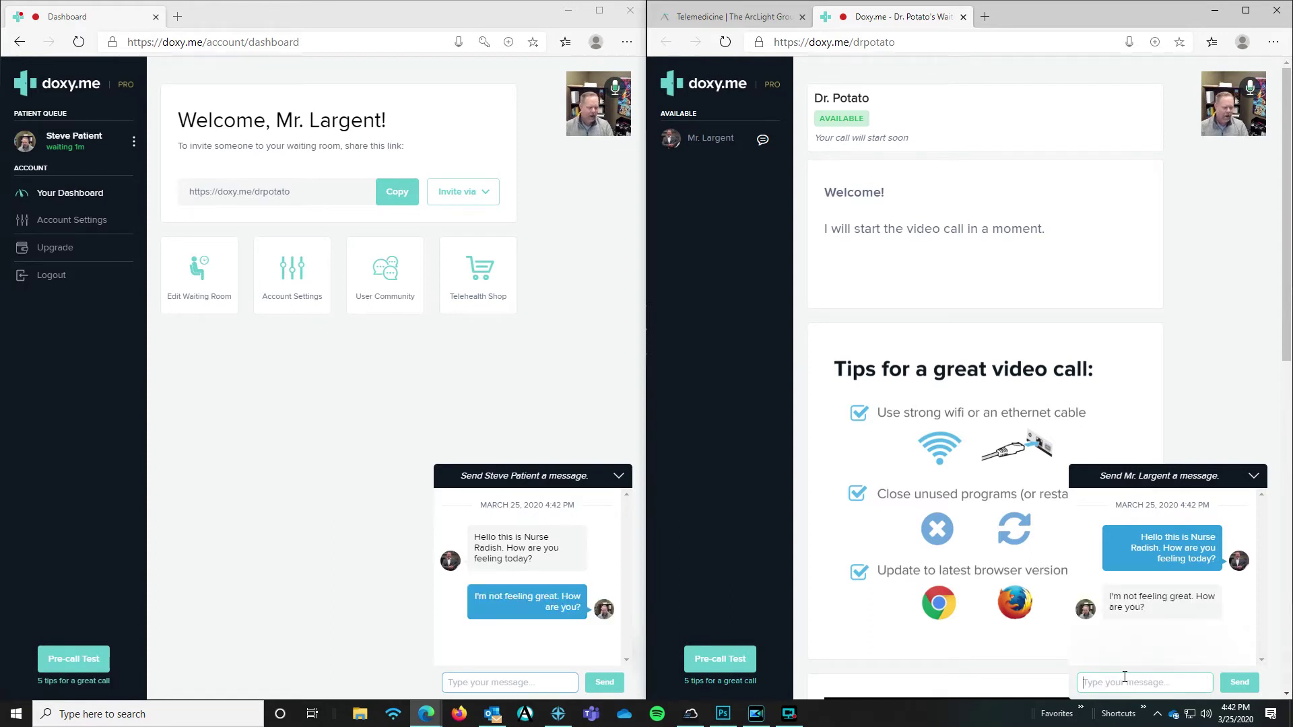
# - Send the patient the chat message "Is your address still?" from the provider's chat
pyautogui.click(519, 683)
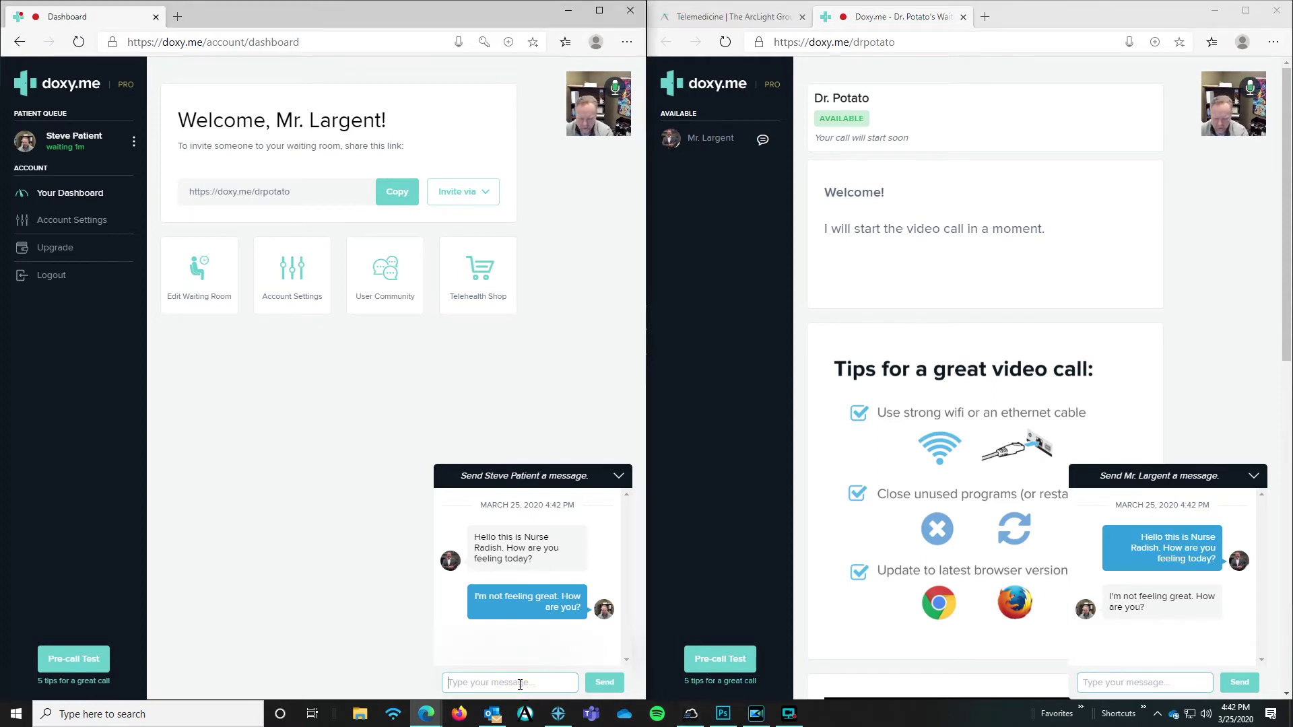
pyautogui.write('Is your ')
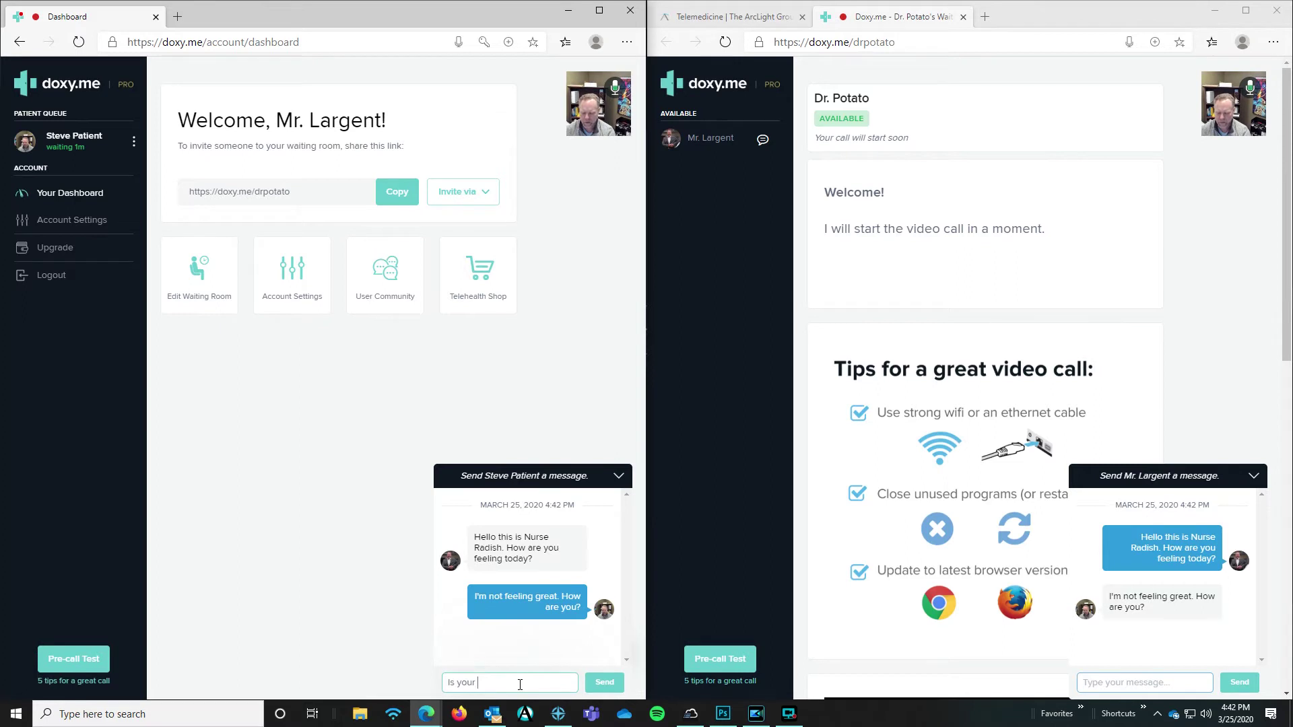
pyautogui.write('address still?')
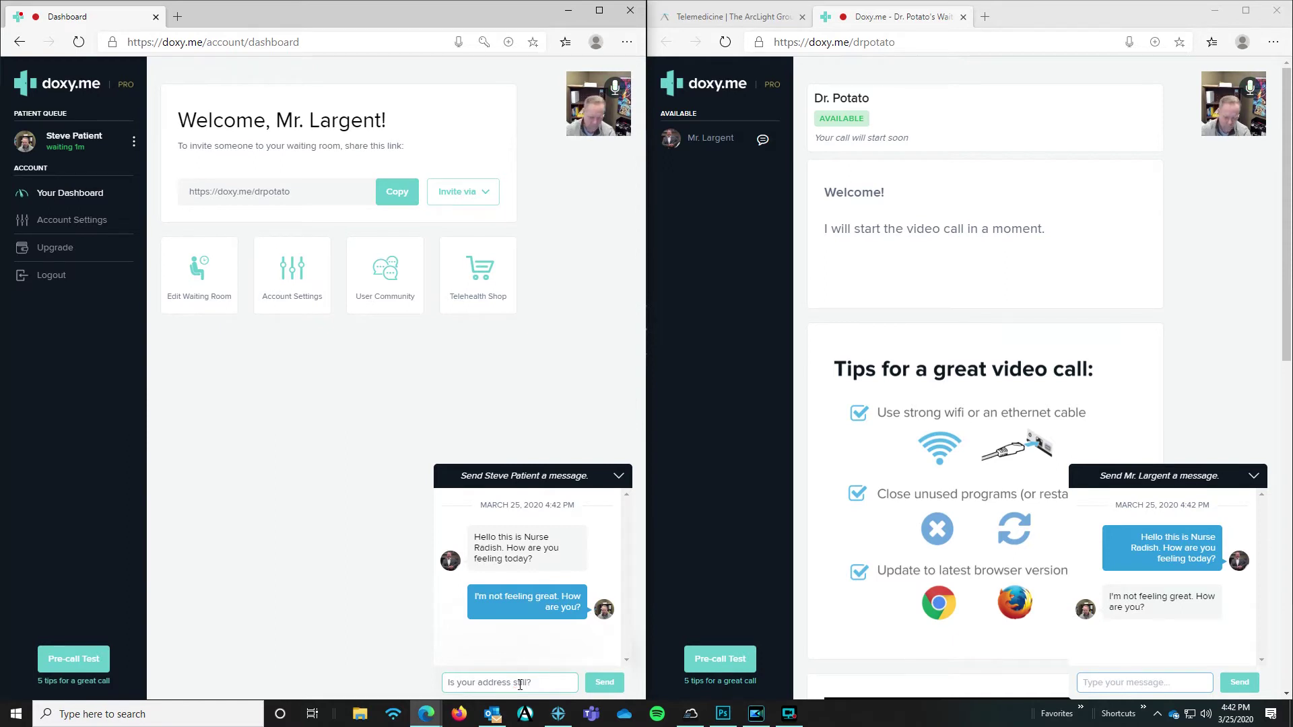
pyautogui.press('Return')
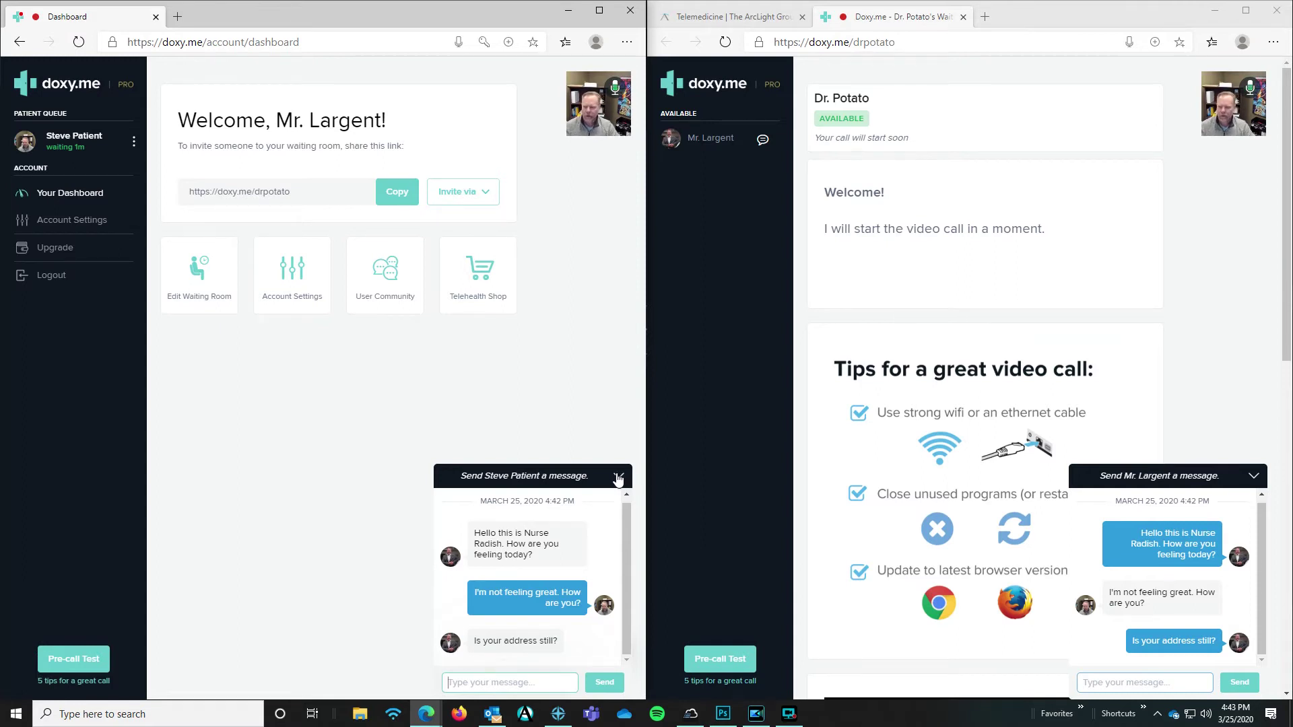
# - Request a payment of $65.00 from the waiting patient through the patient's additional options in the queue
pyautogui.moveTo(105, 154)
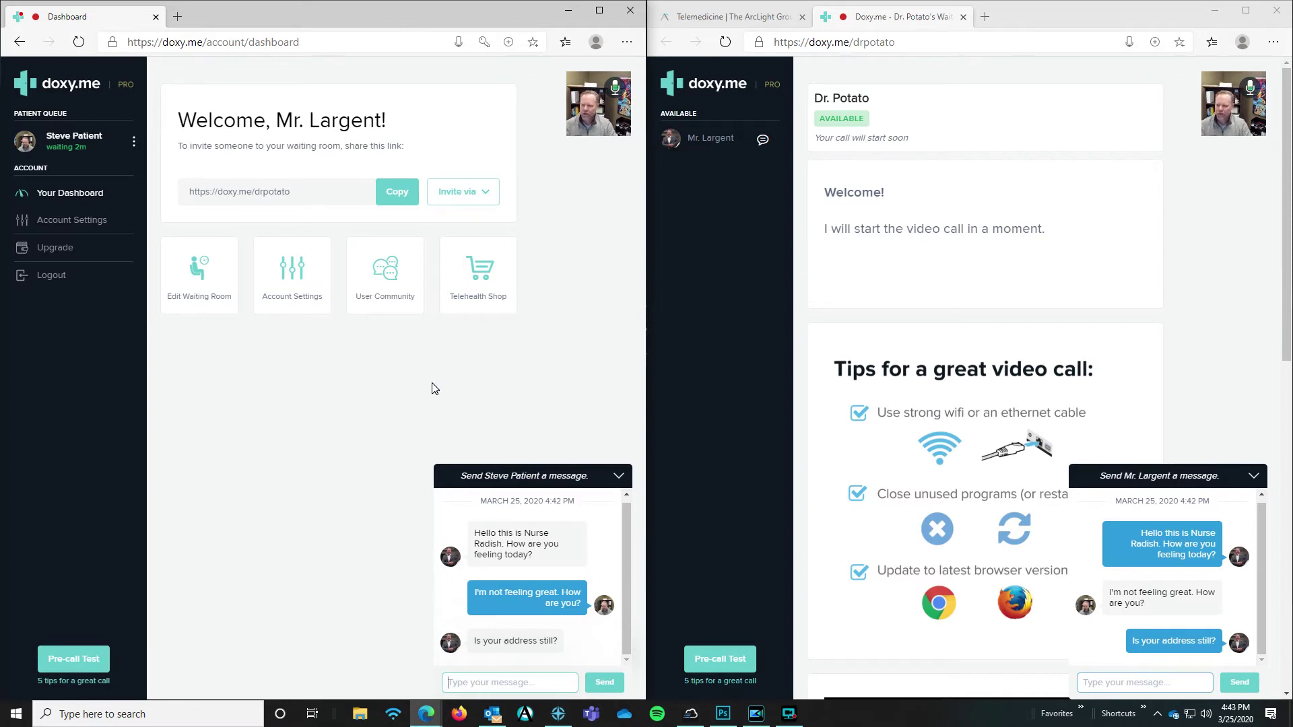
pyautogui.click(134, 138)
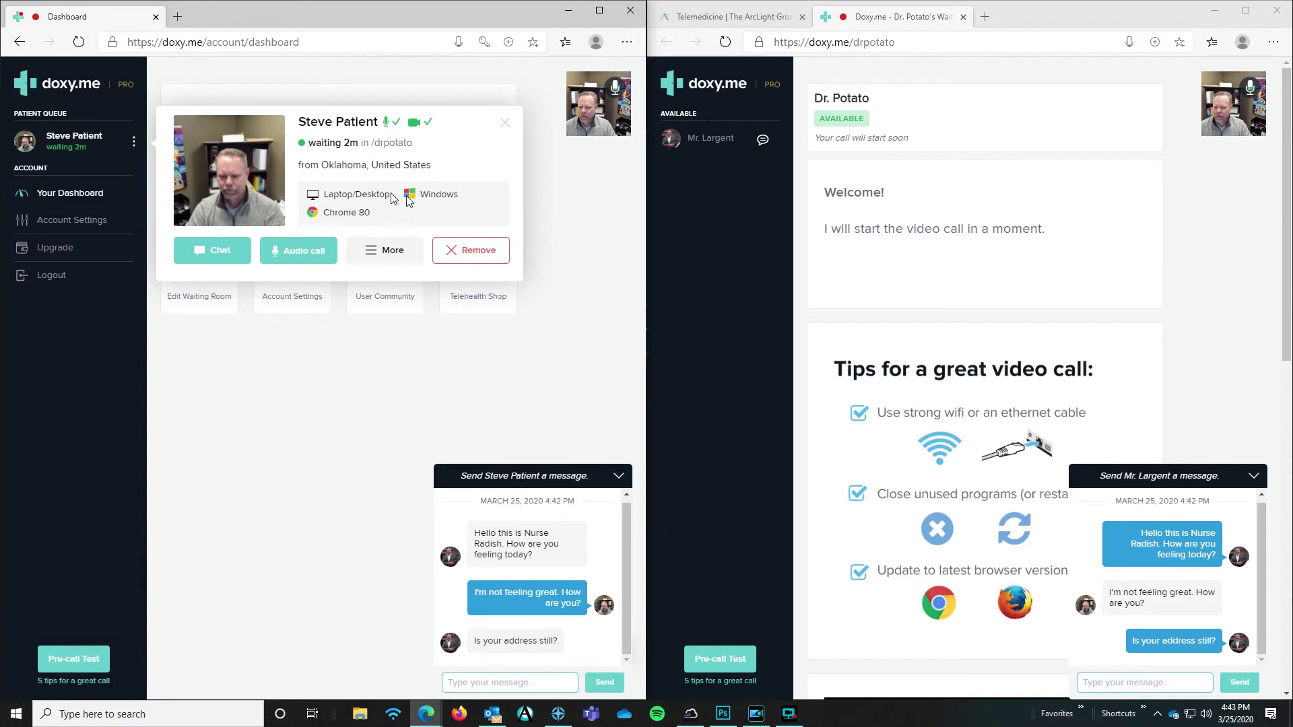
pyautogui.click(392, 260)
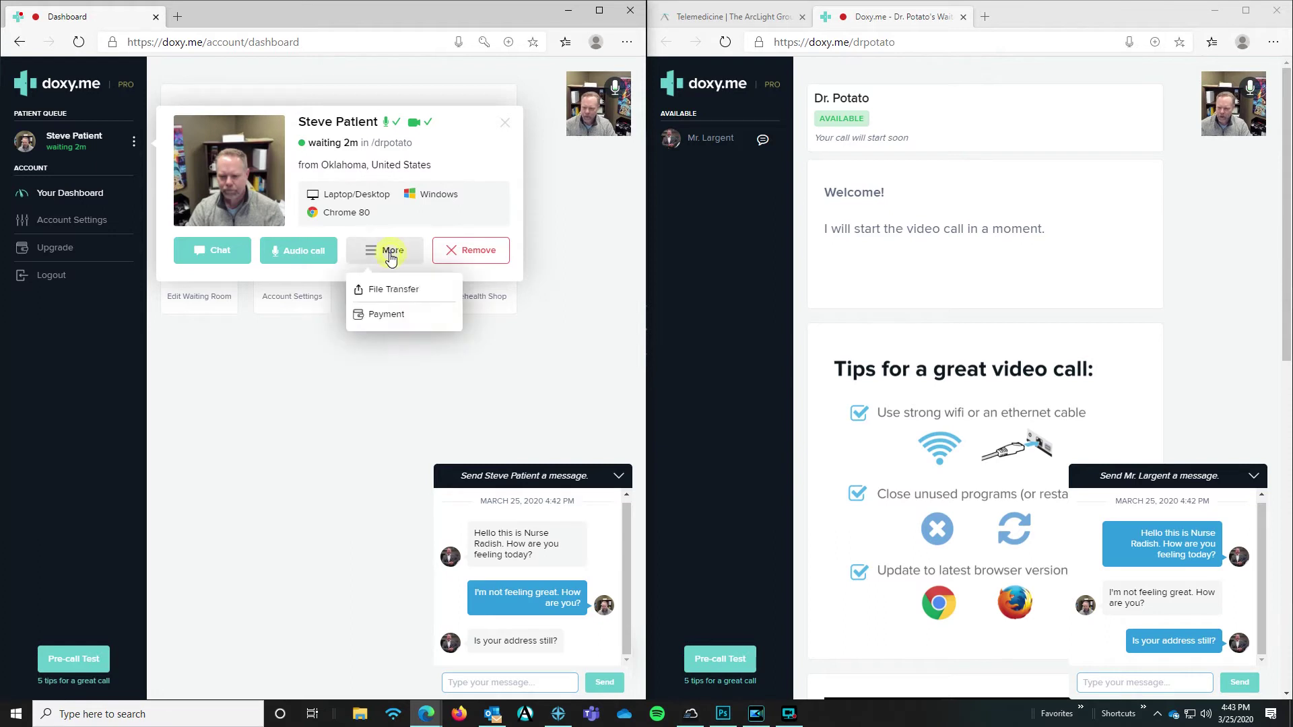
pyautogui.click(386, 314)
pyautogui.click(340, 371)
pyautogui.write('65')
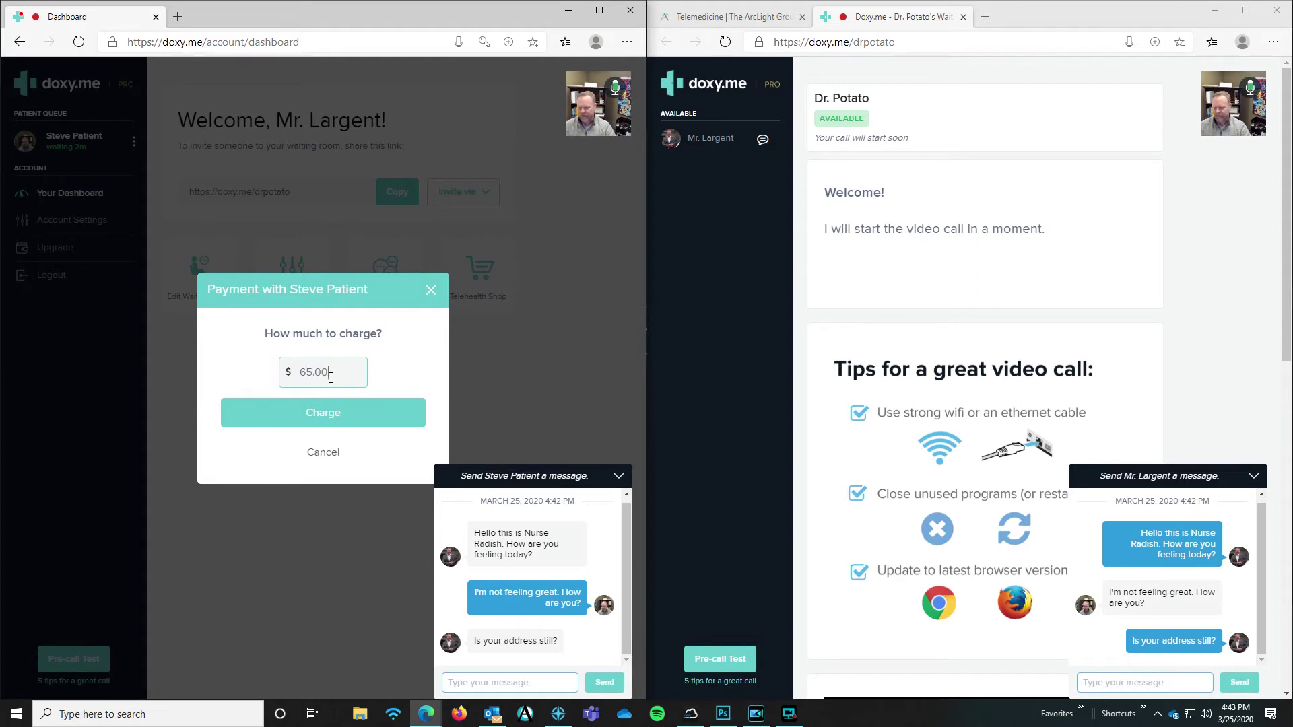
pyautogui.click(312, 417)
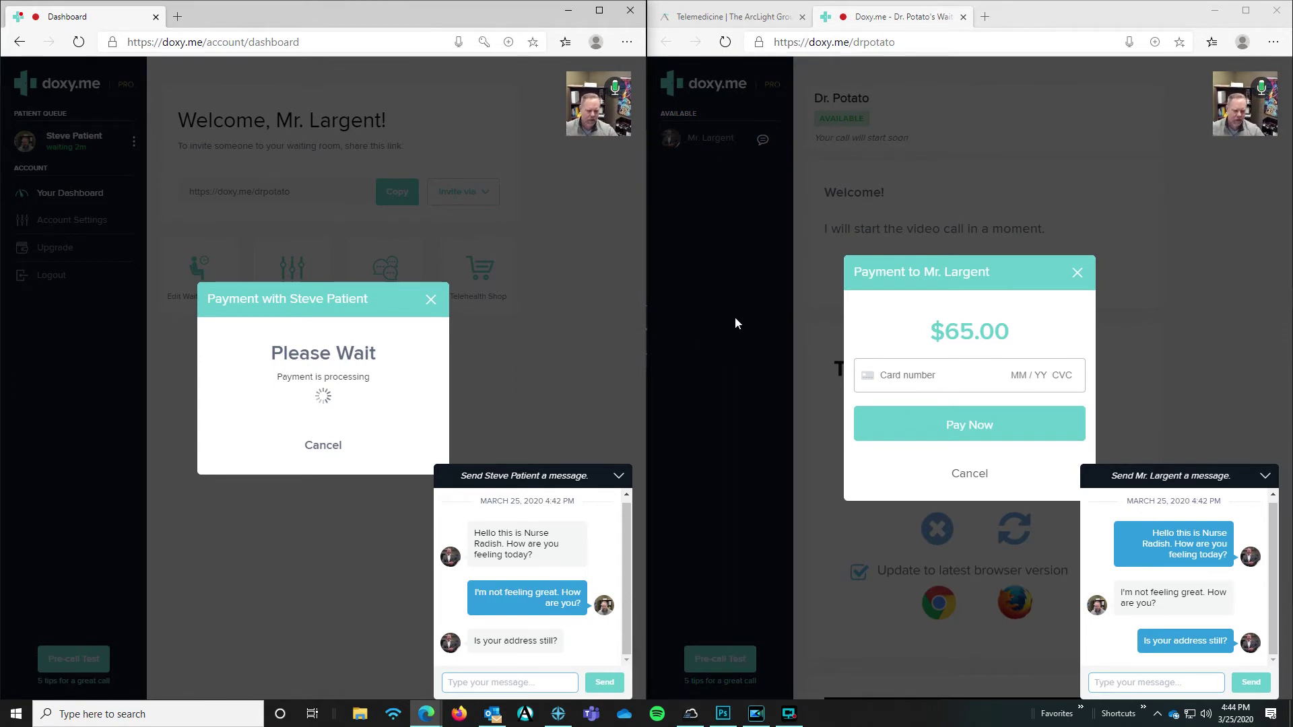
# - Cancel the $65.00 payment request from the patient's side without entering card details
pyautogui.click(938, 383)
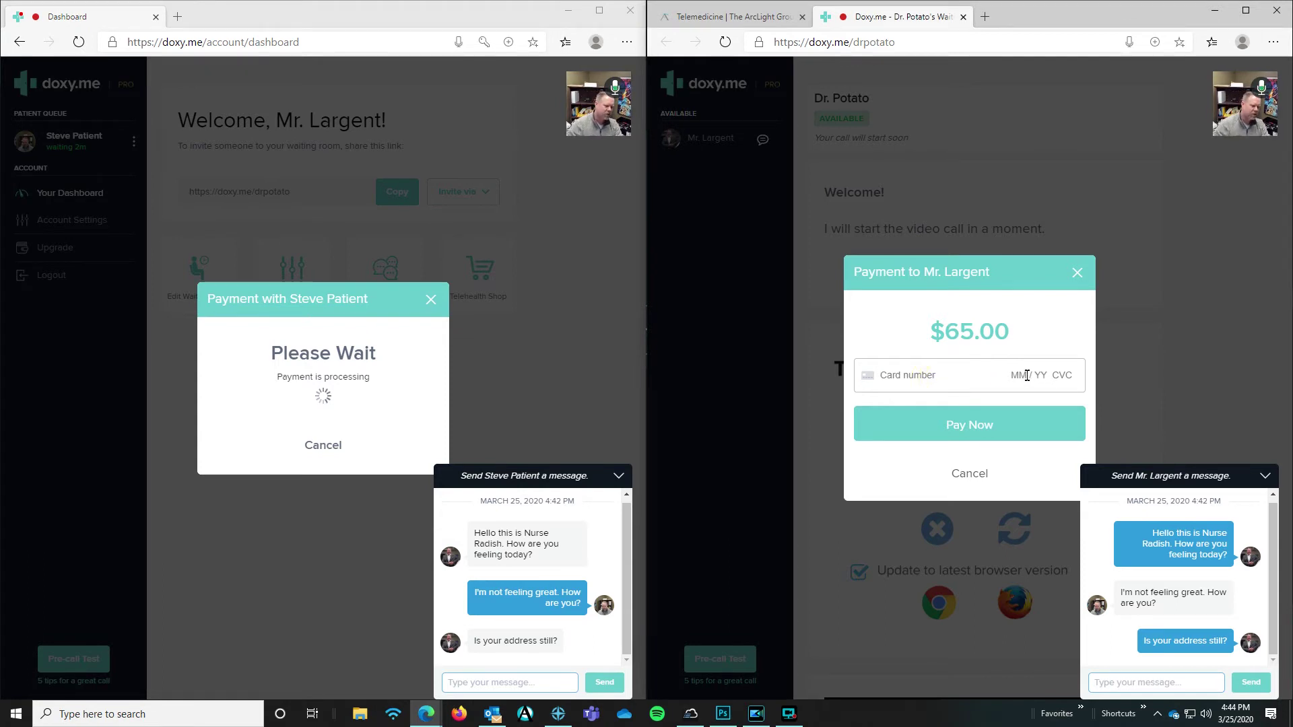
pyautogui.click(970, 474)
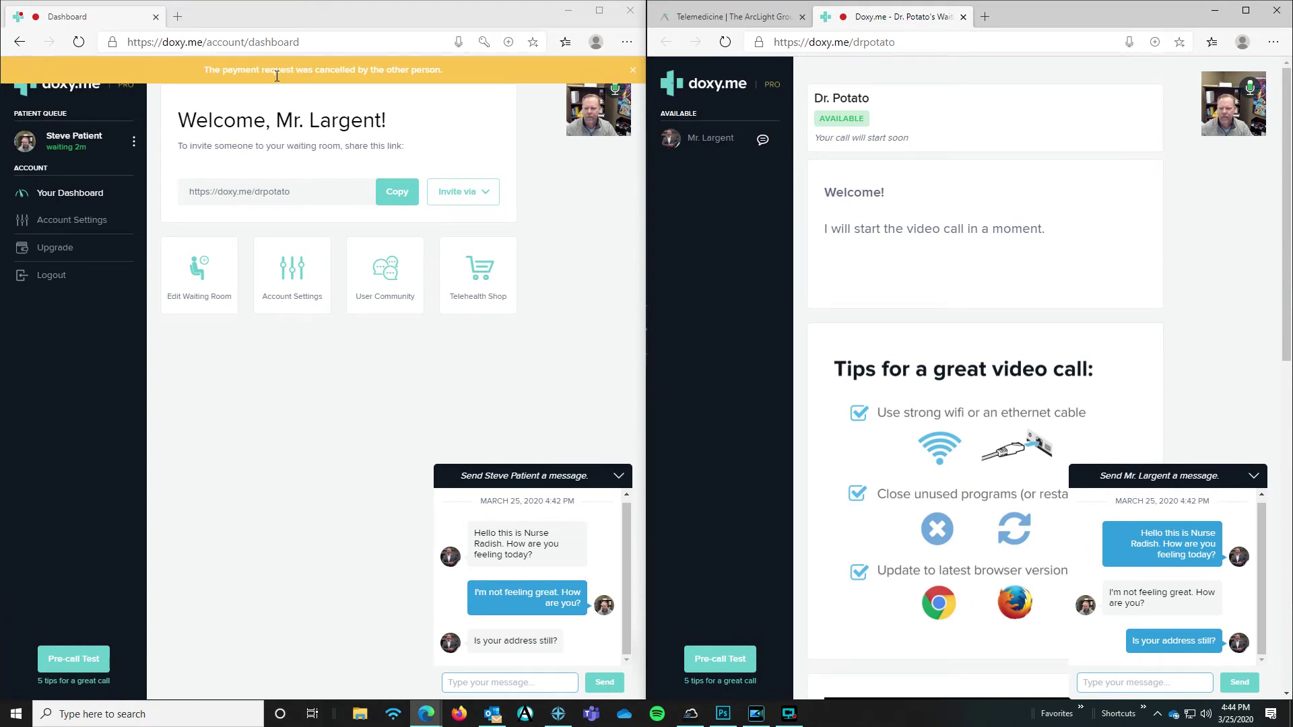
# - Send the patient the chat message "We can not see you without payment." and dismiss the payment cancellation notice
pyautogui.click(503, 683)
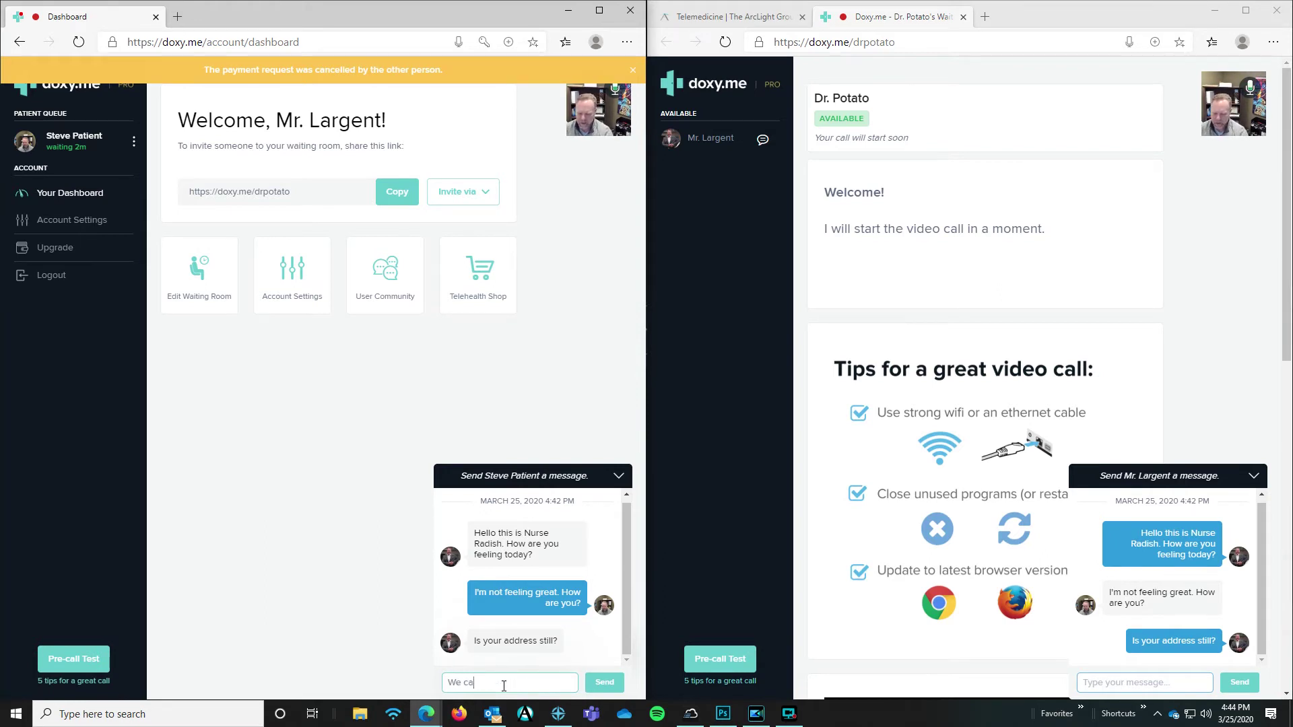
pyautogui.write('We can not see you without pa')
pyautogui.write('yment.')
pyautogui.press('Return')
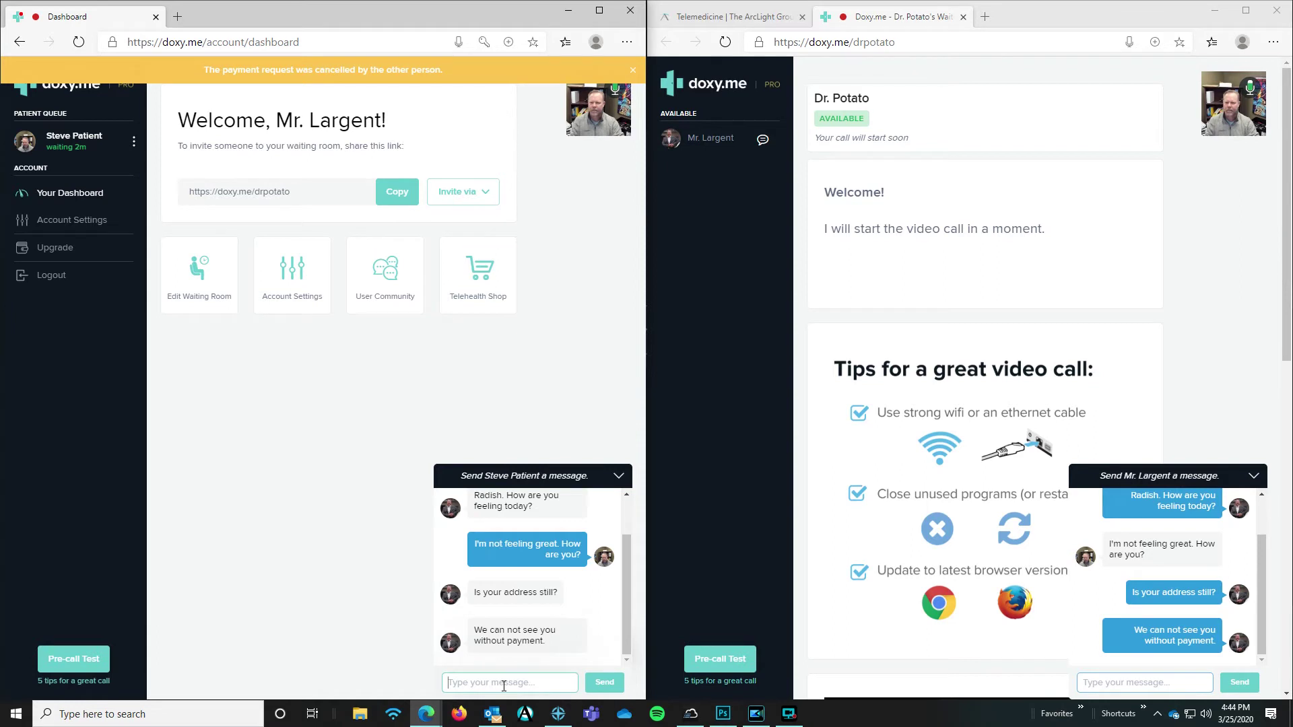
pyautogui.click(633, 70)
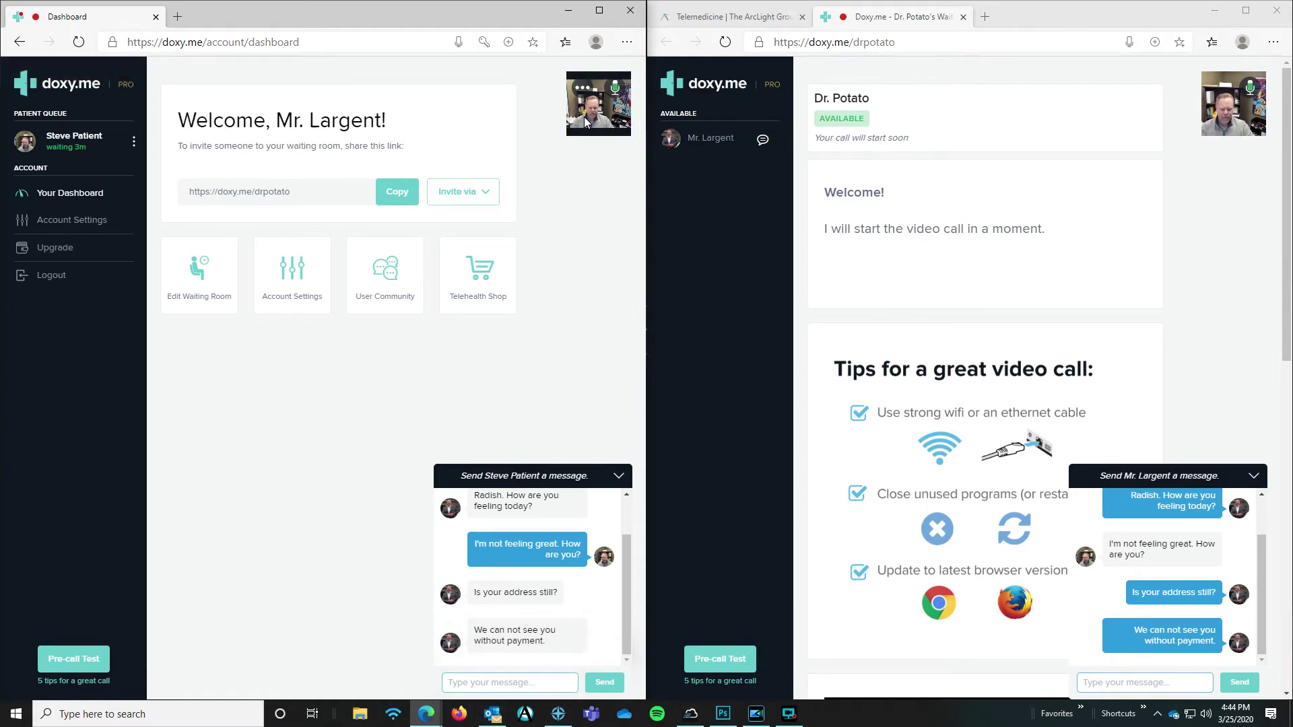
# - Start the video call with the waiting patient and mute the microphones on both the provider's and the patient's side
pyautogui.moveTo(84, 140)
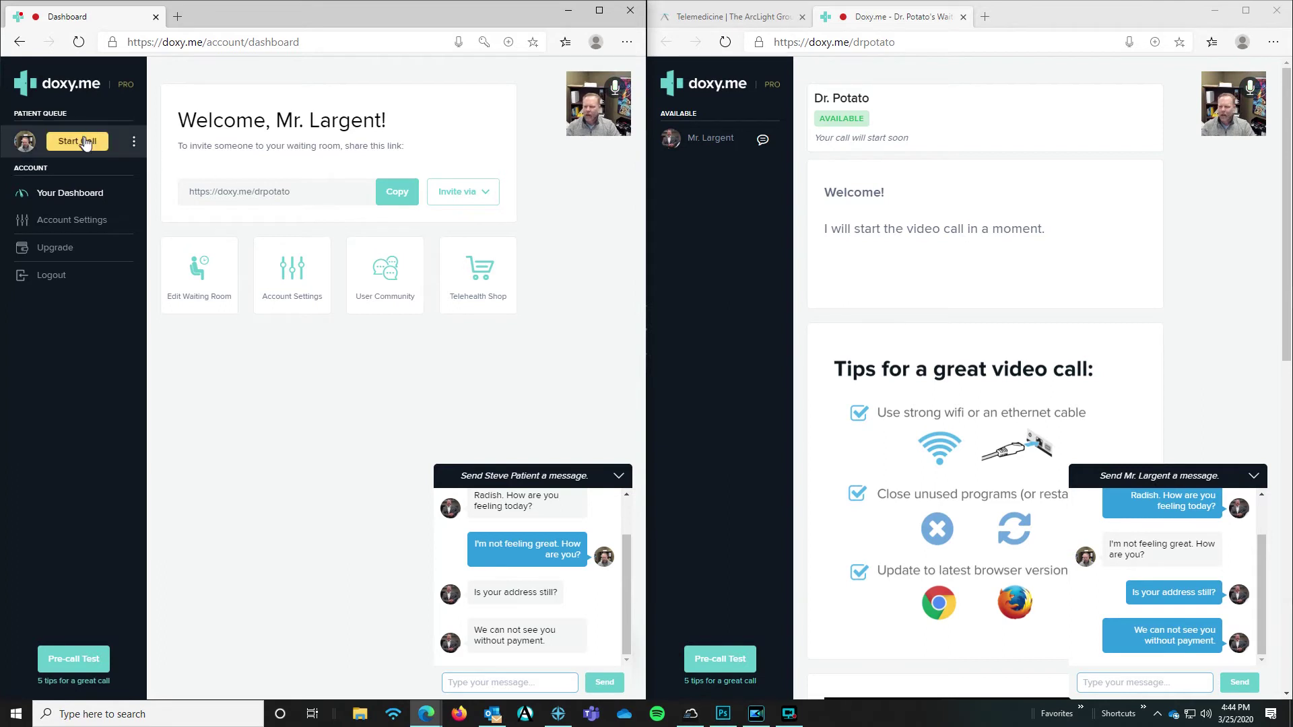
pyautogui.click(77, 141)
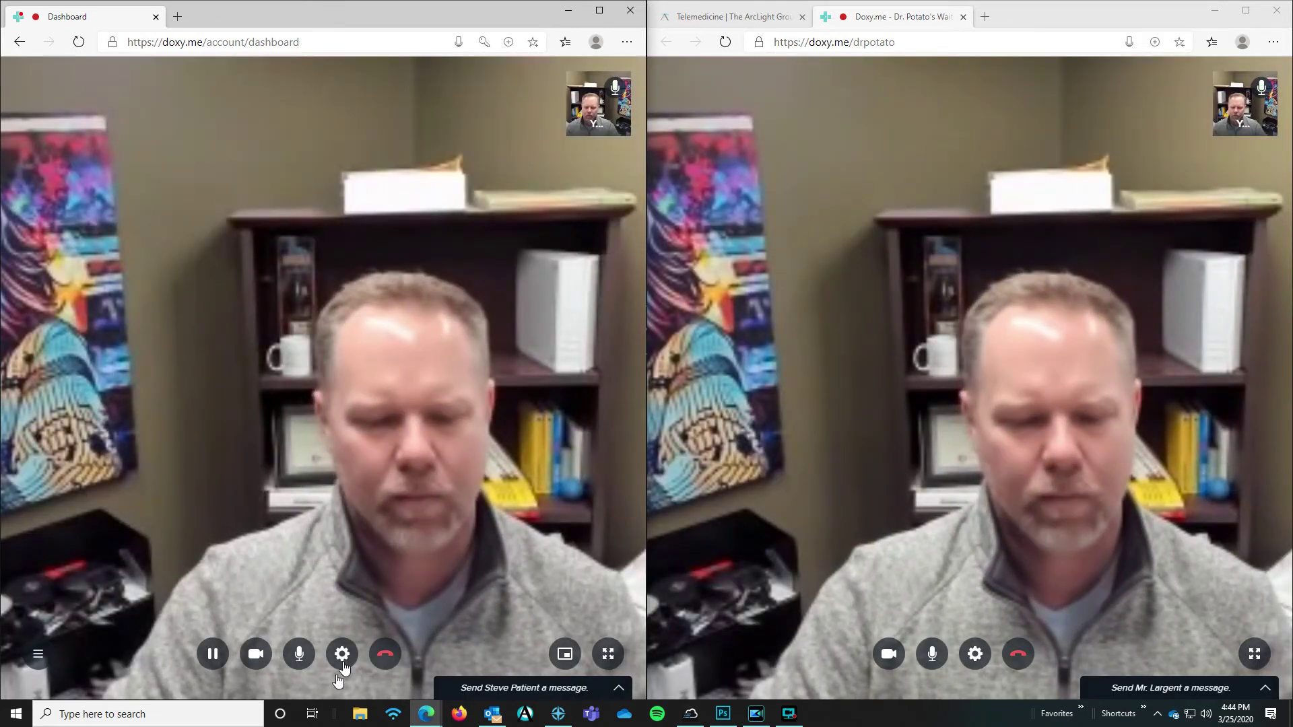
pyautogui.click(299, 653)
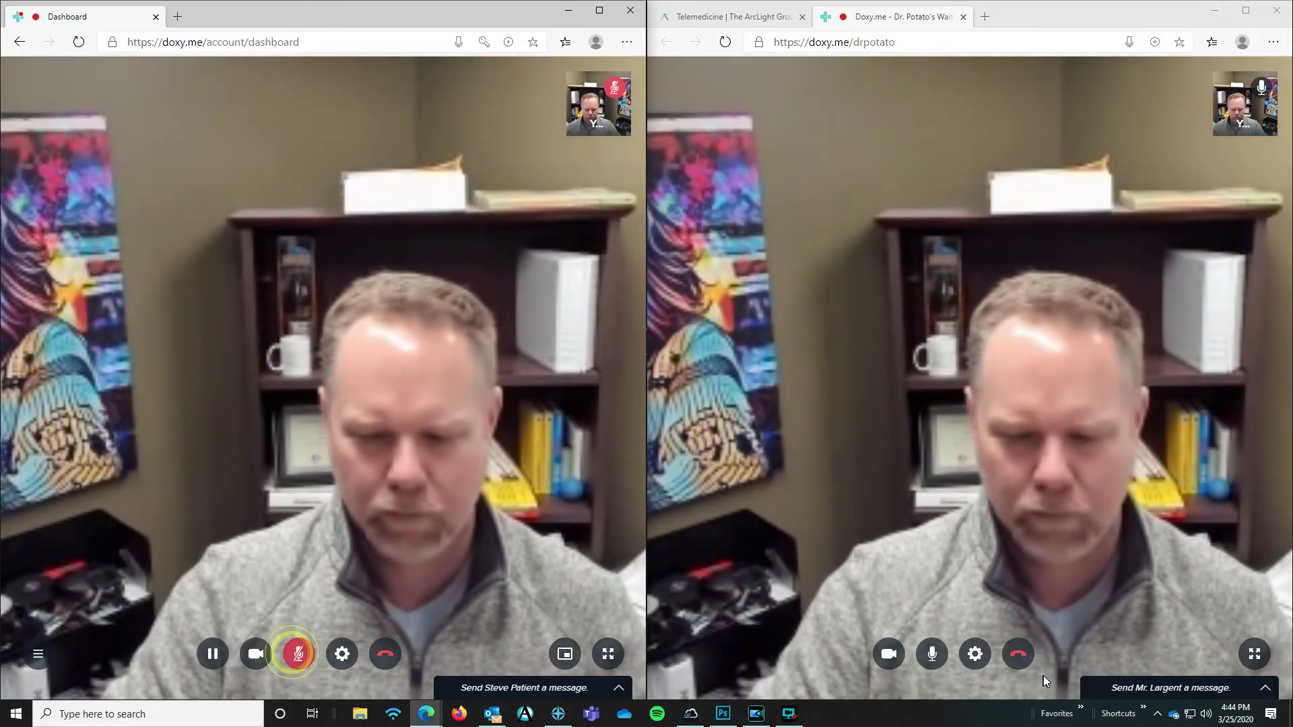
pyautogui.click(932, 653)
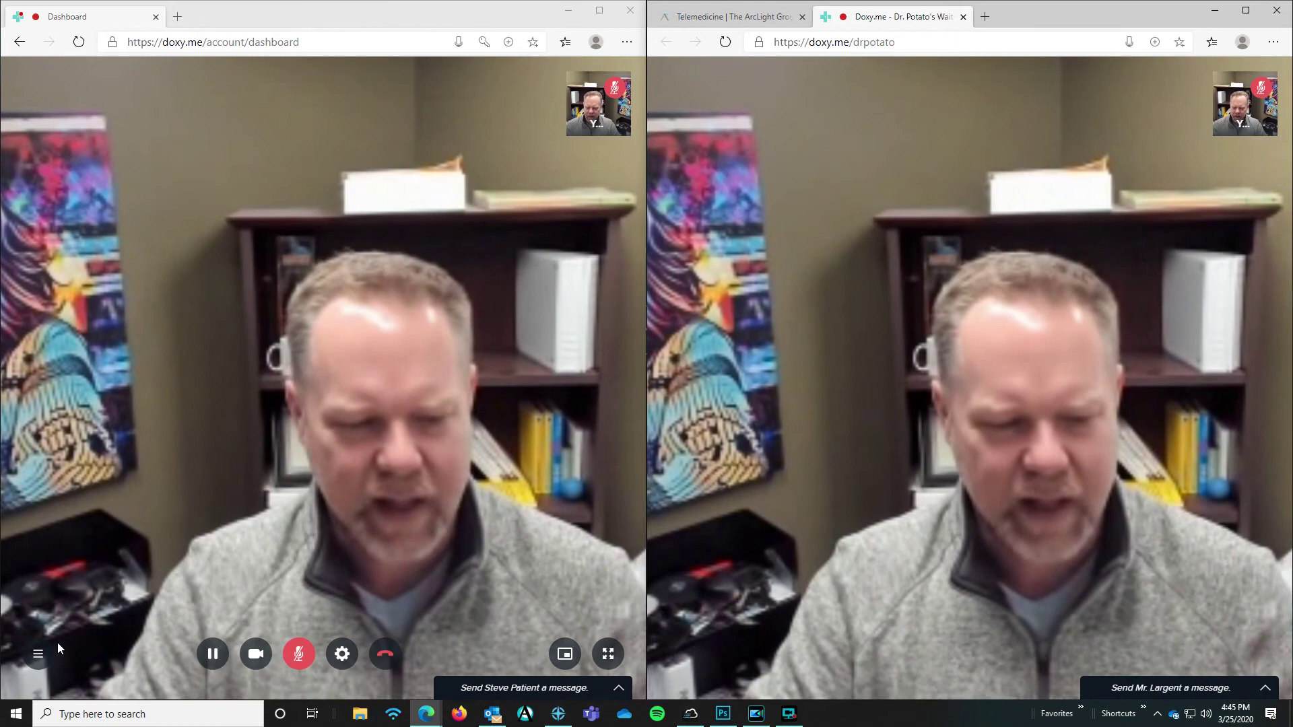
# - Show the provider's in-call tools and preview the screen sharing choices and the patient photo capture, closing each without using it
pyautogui.click(38, 652)
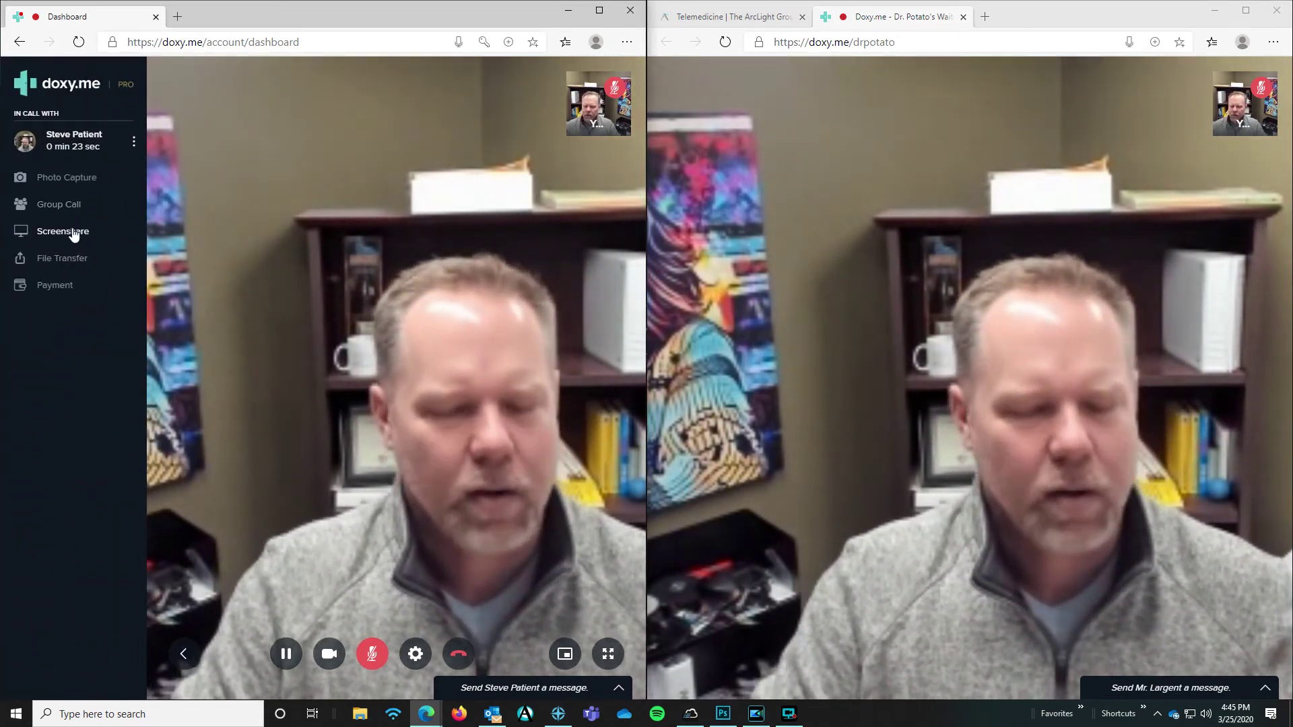
pyautogui.click(62, 231)
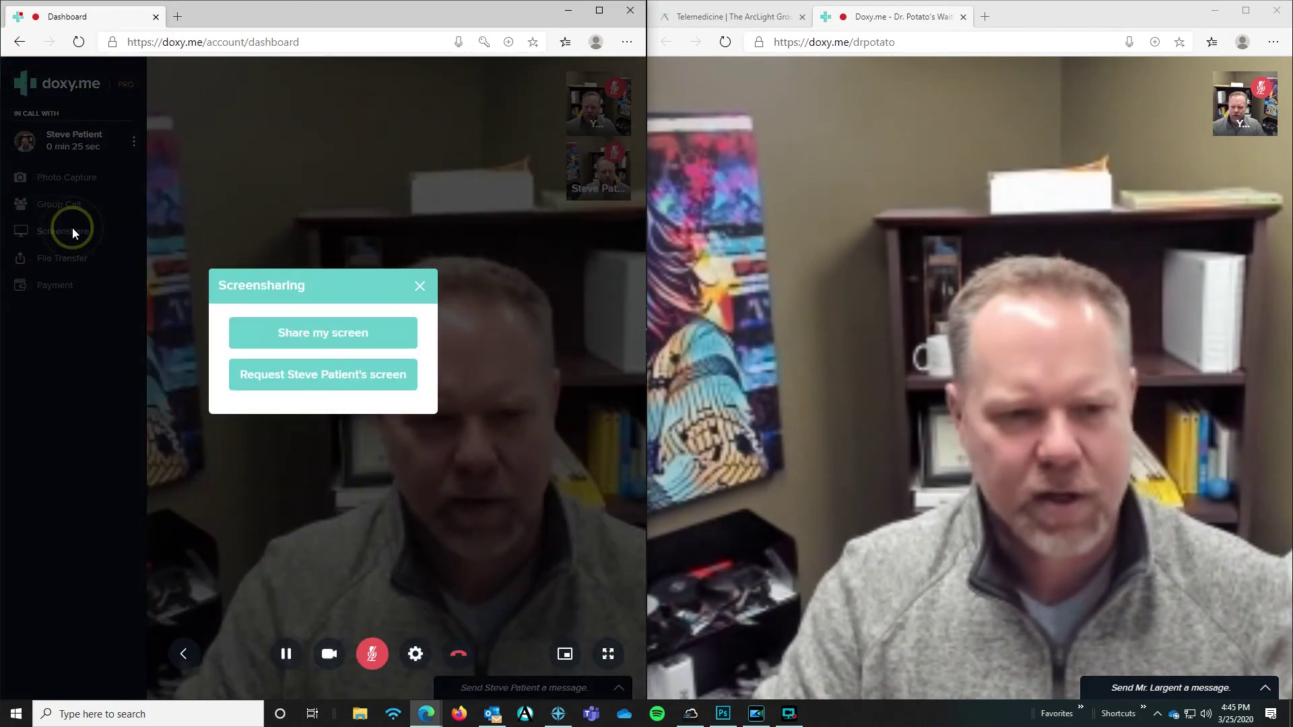
pyautogui.click(418, 286)
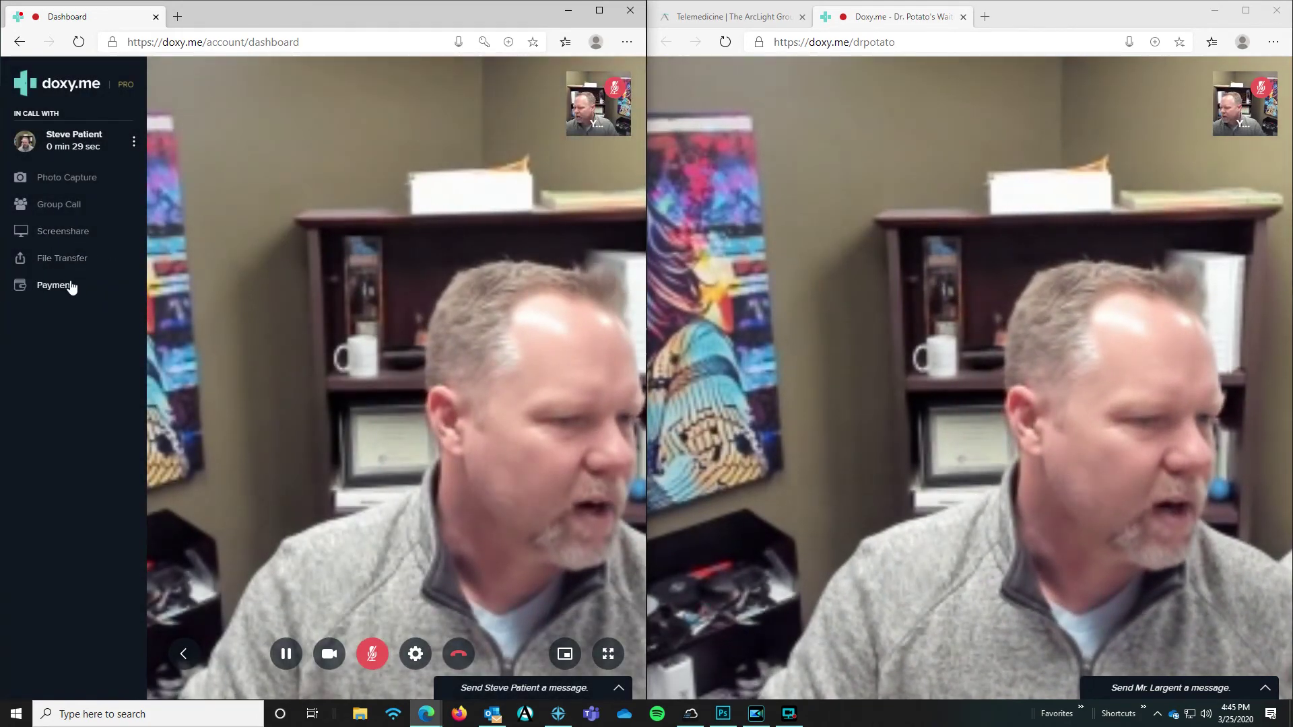
pyautogui.click(82, 177)
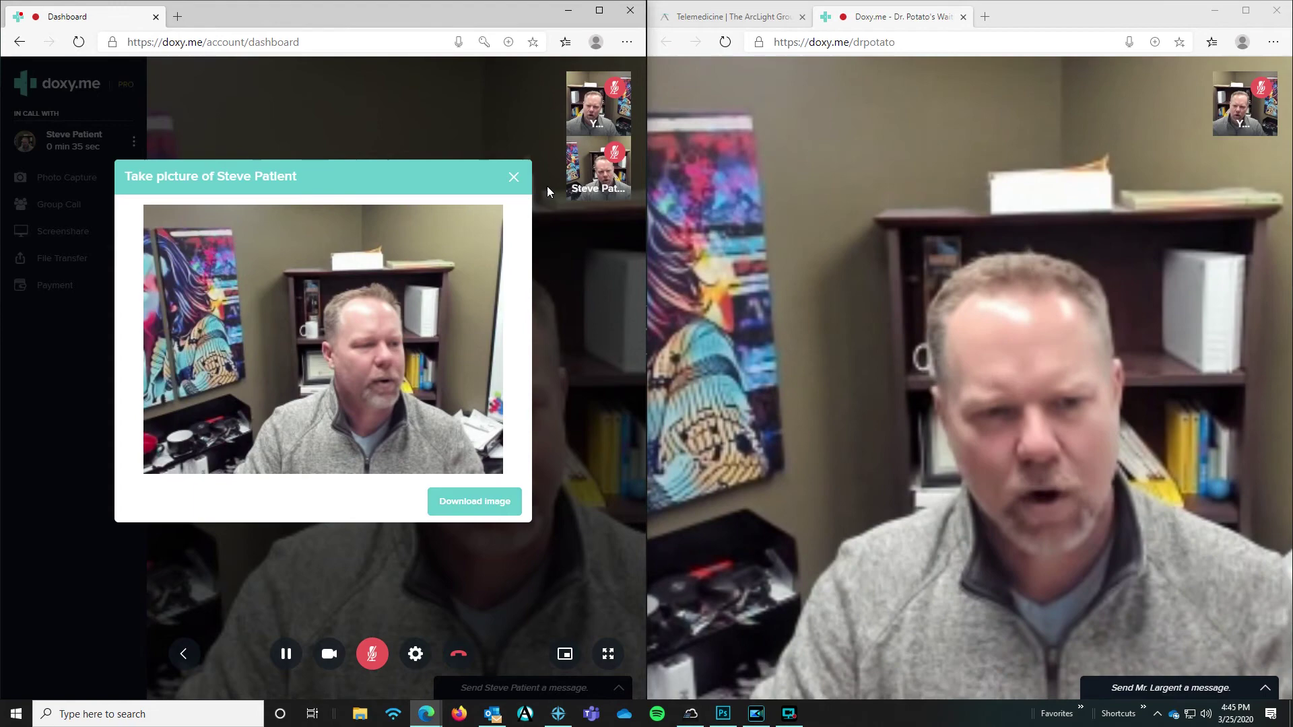
pyautogui.click(513, 178)
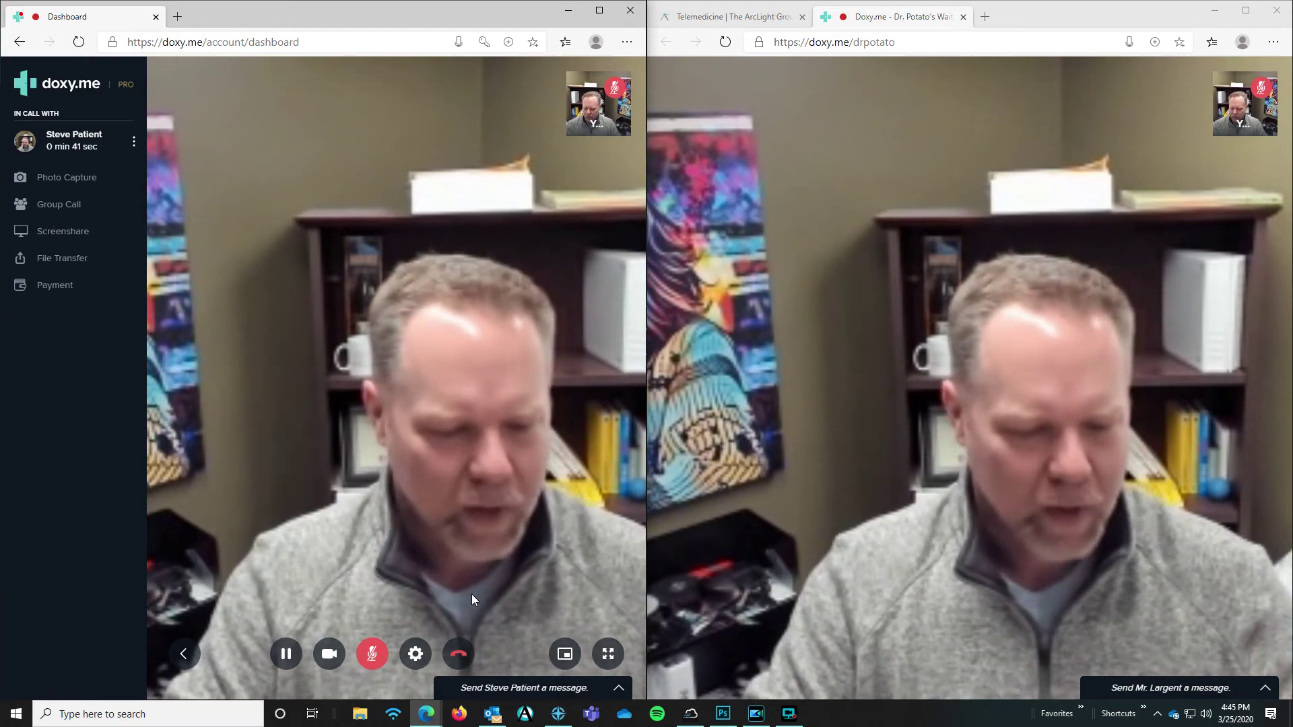
# - Review the call settings and the available video quality levels, and close them without changing anything
pyautogui.click(418, 652)
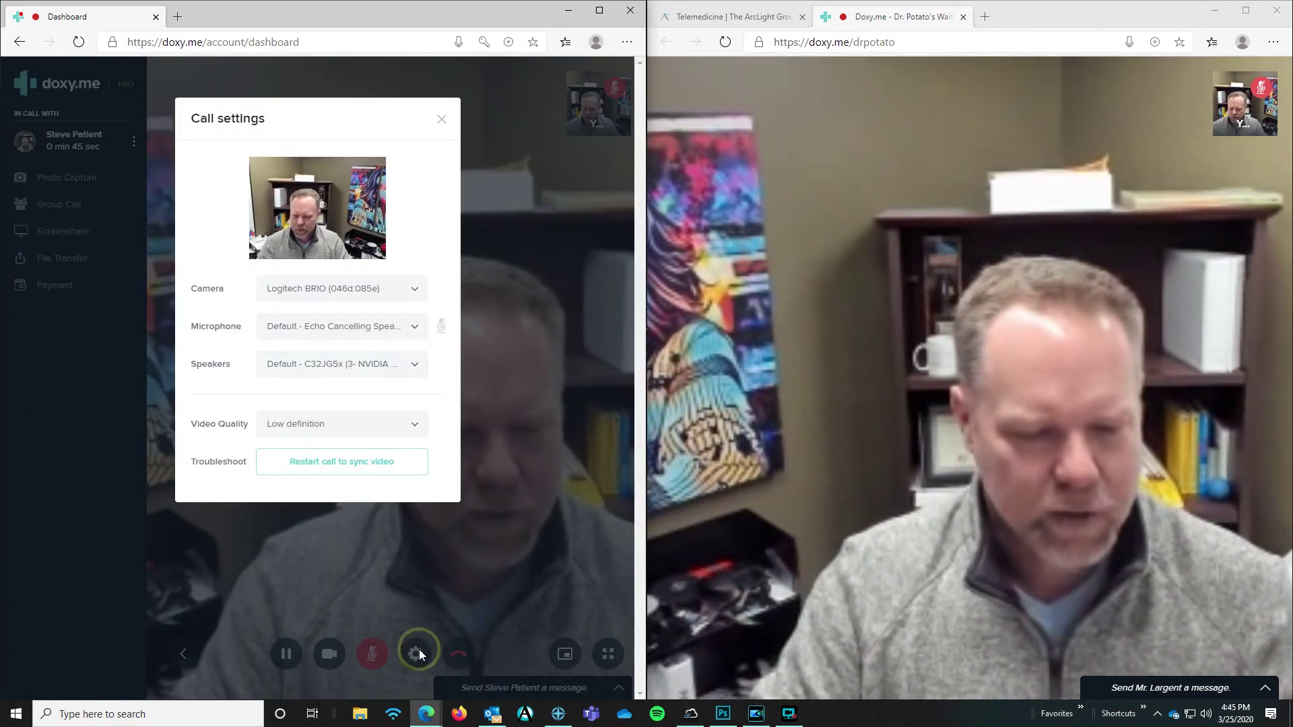
pyautogui.click(413, 428)
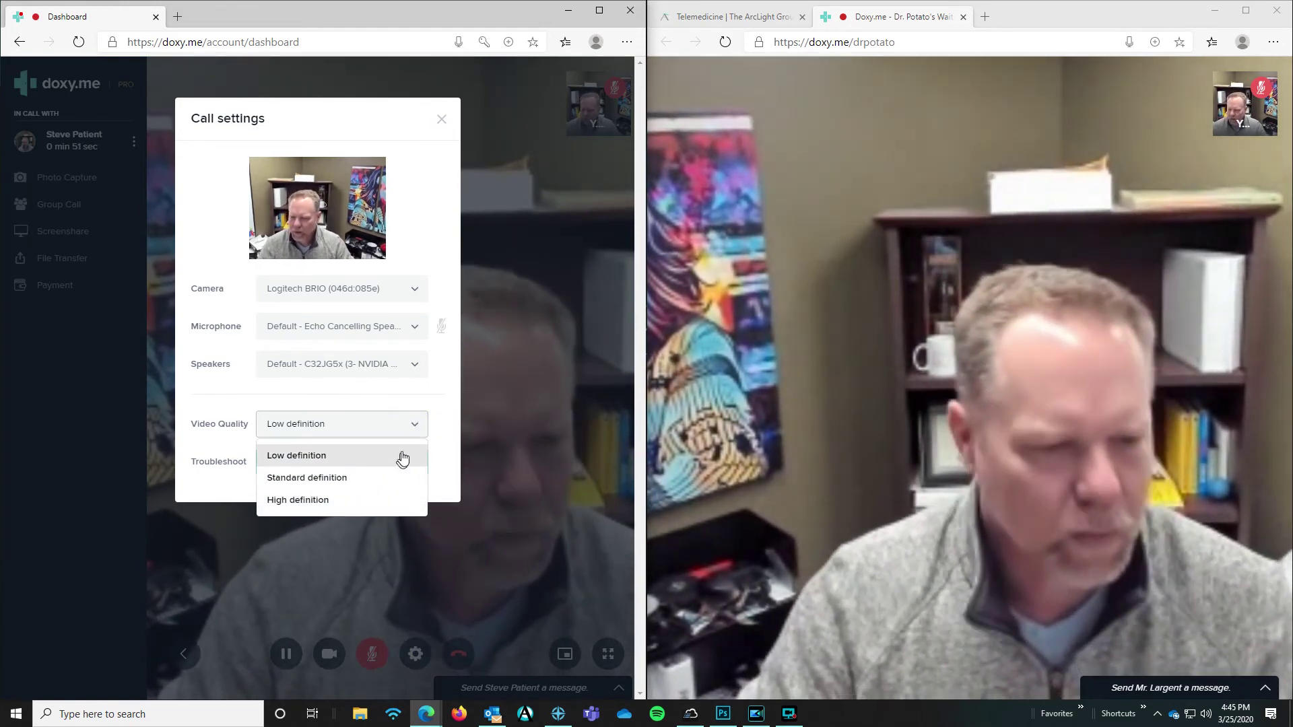
pyautogui.click(419, 424)
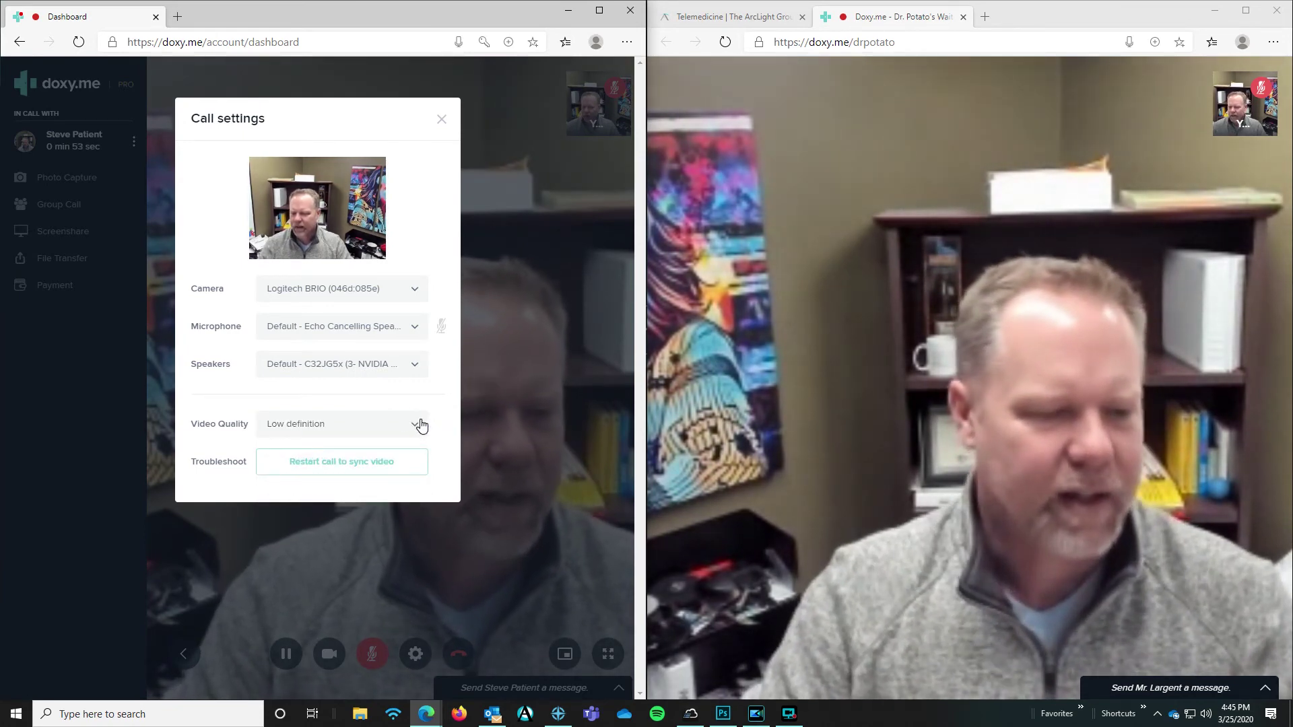
pyautogui.click(440, 416)
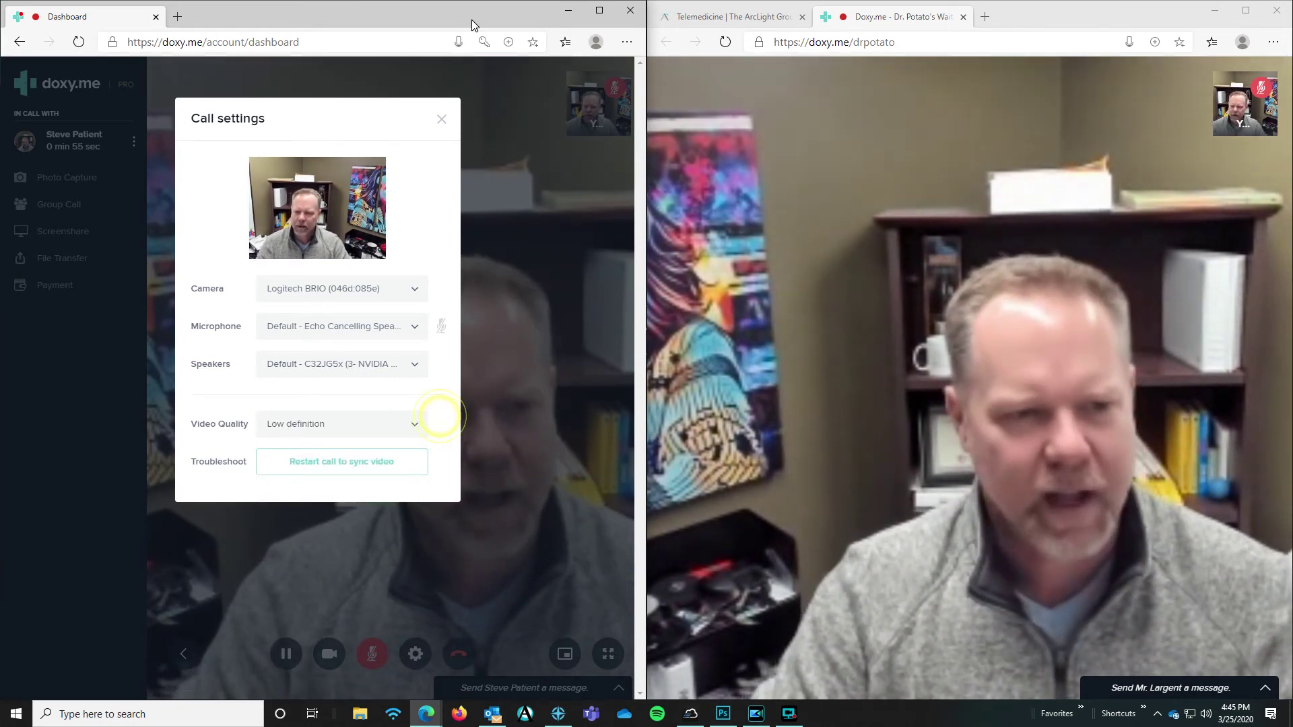
pyautogui.click(440, 121)
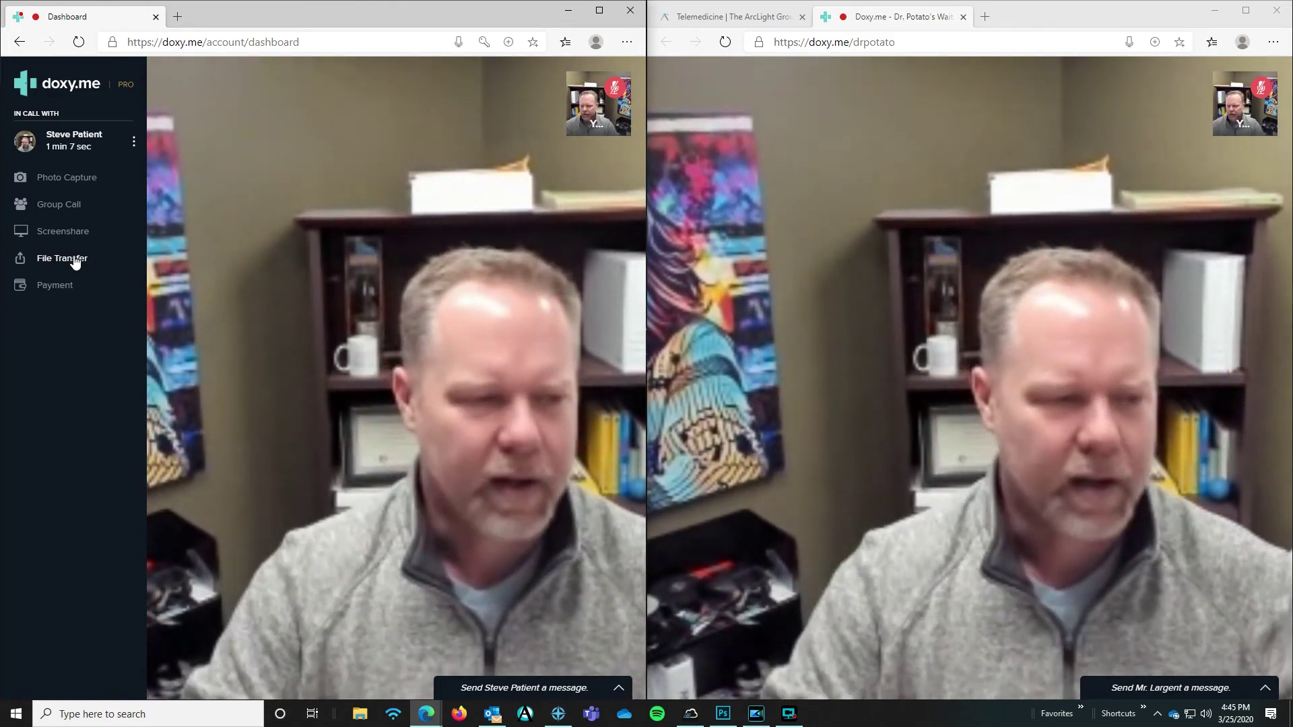
# - Request a file from the patient through File Transfer, and cancel the request
pyautogui.click(74, 259)
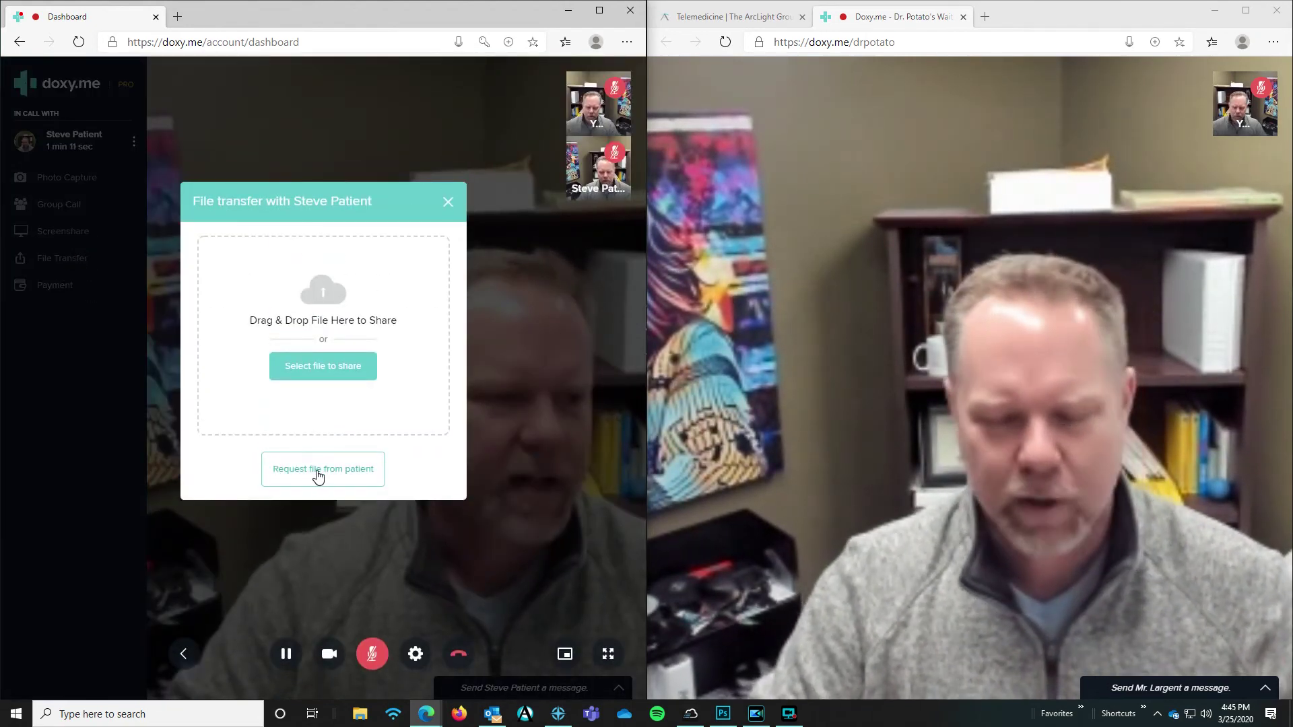
pyautogui.click(316, 474)
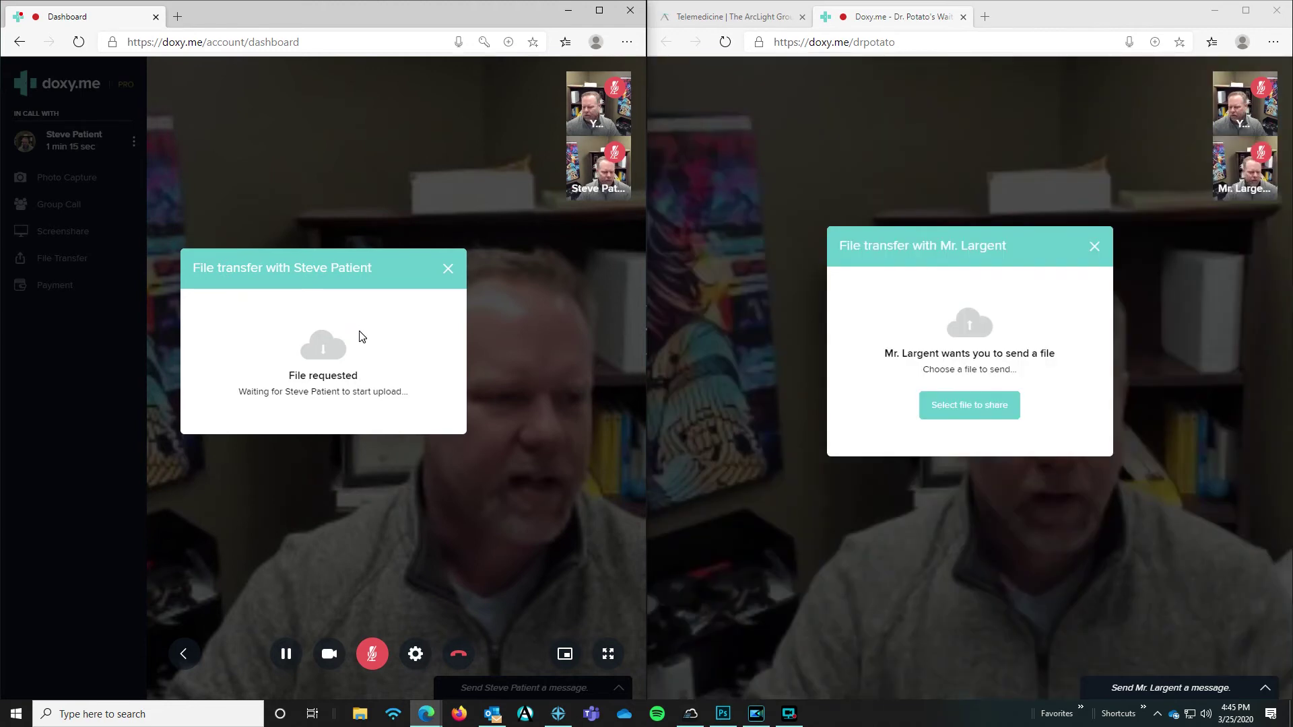
pyautogui.click(447, 270)
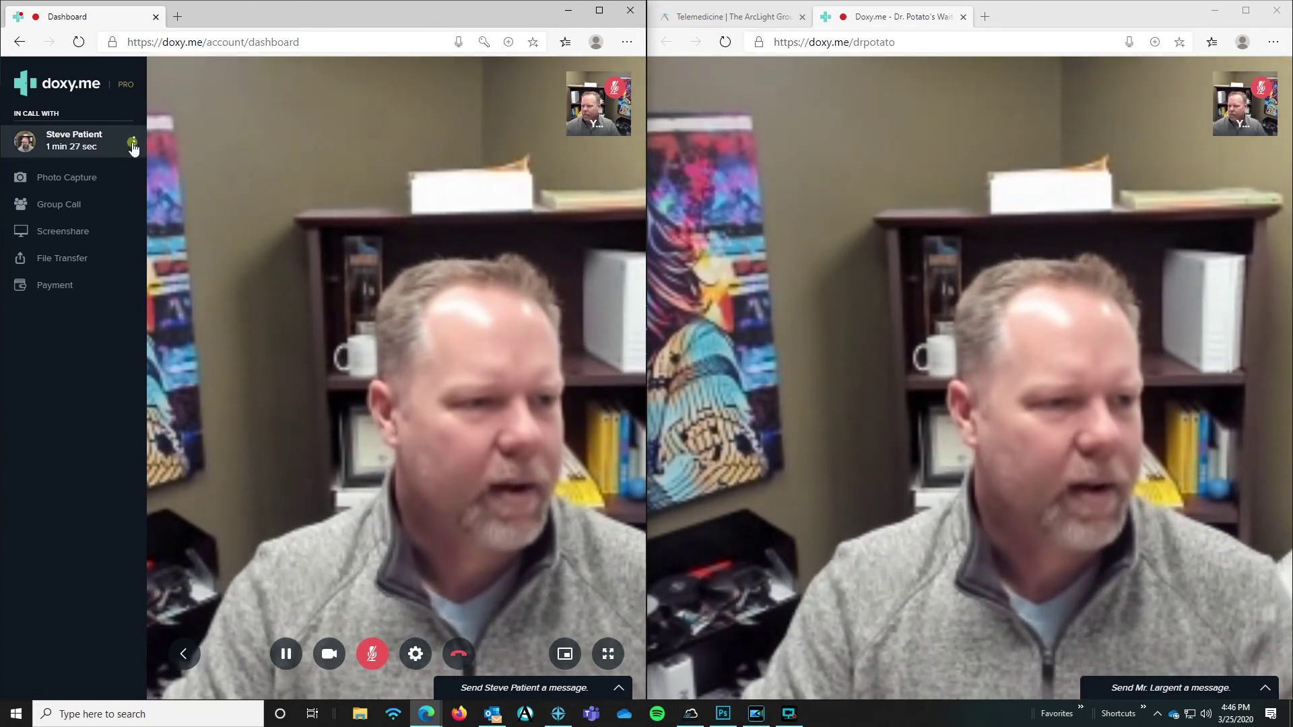
# - Examine the patient's in-call details card and its additional options, and bring the card up again from the patient's entry
pyautogui.click(133, 142)
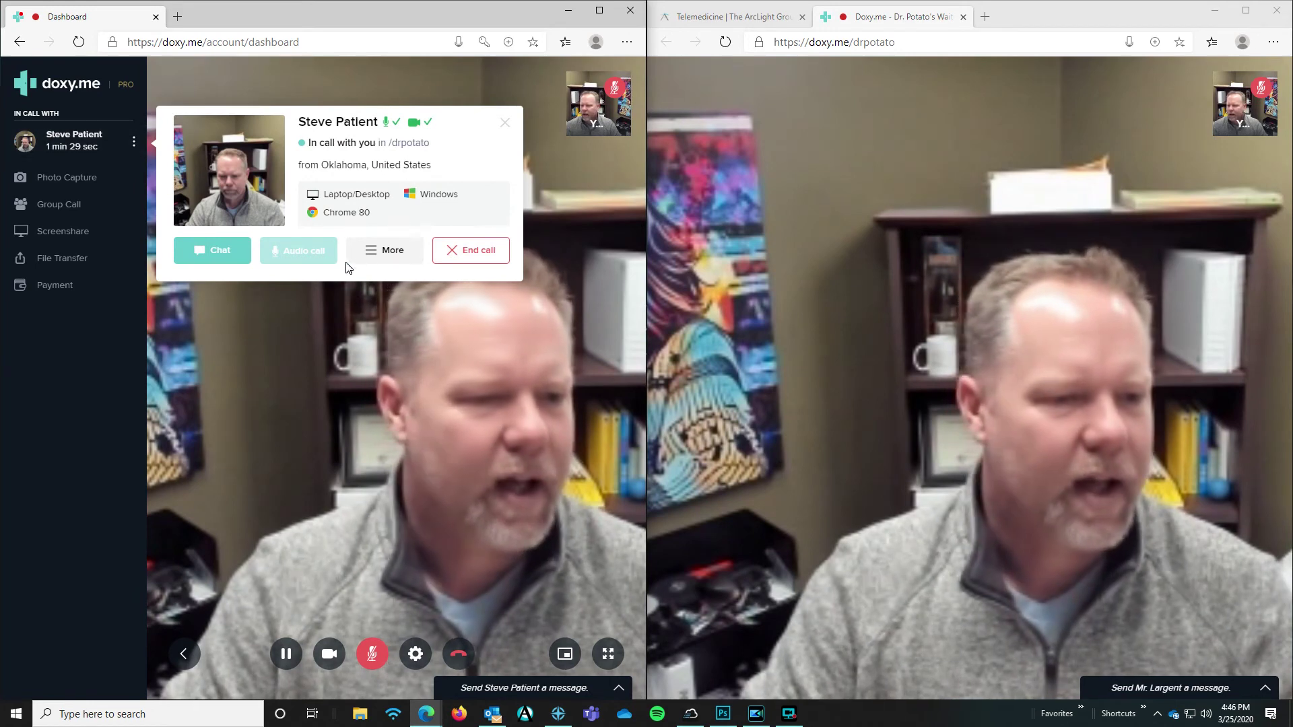
pyautogui.click(372, 253)
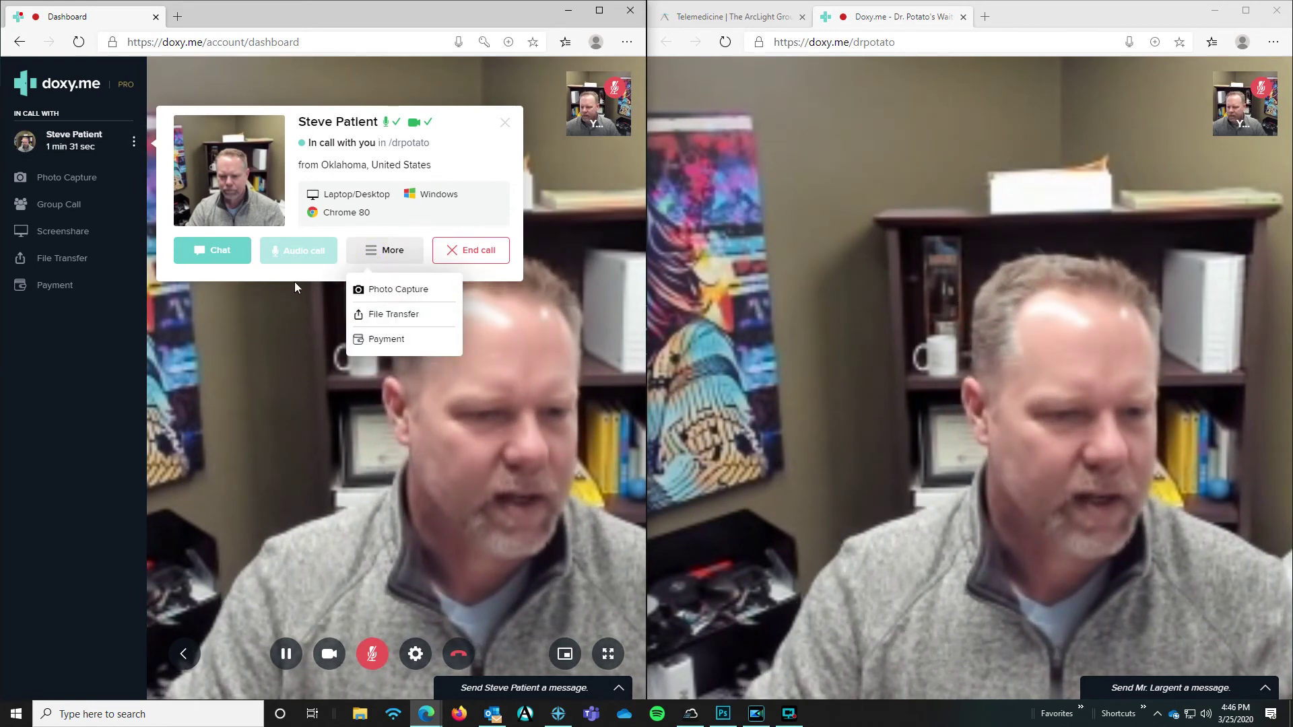
pyautogui.click(505, 123)
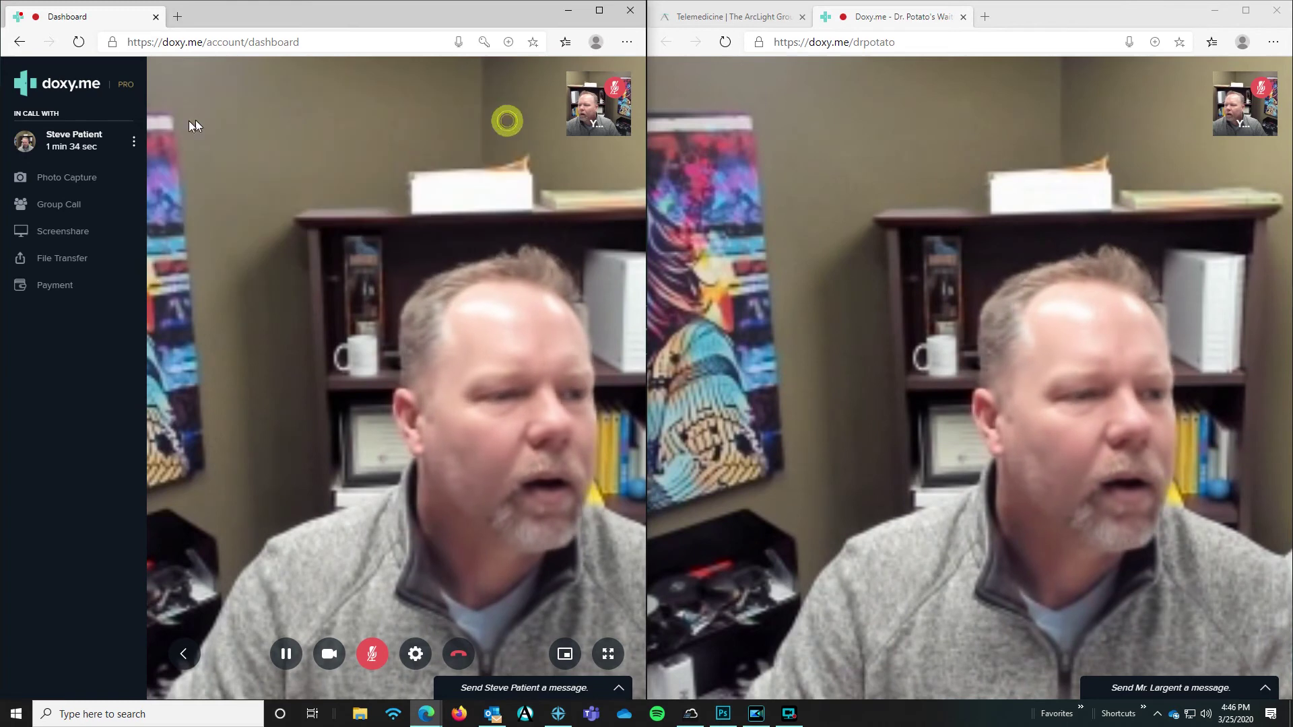
pyautogui.rightClick(76, 145)
pyautogui.click(54, 145)
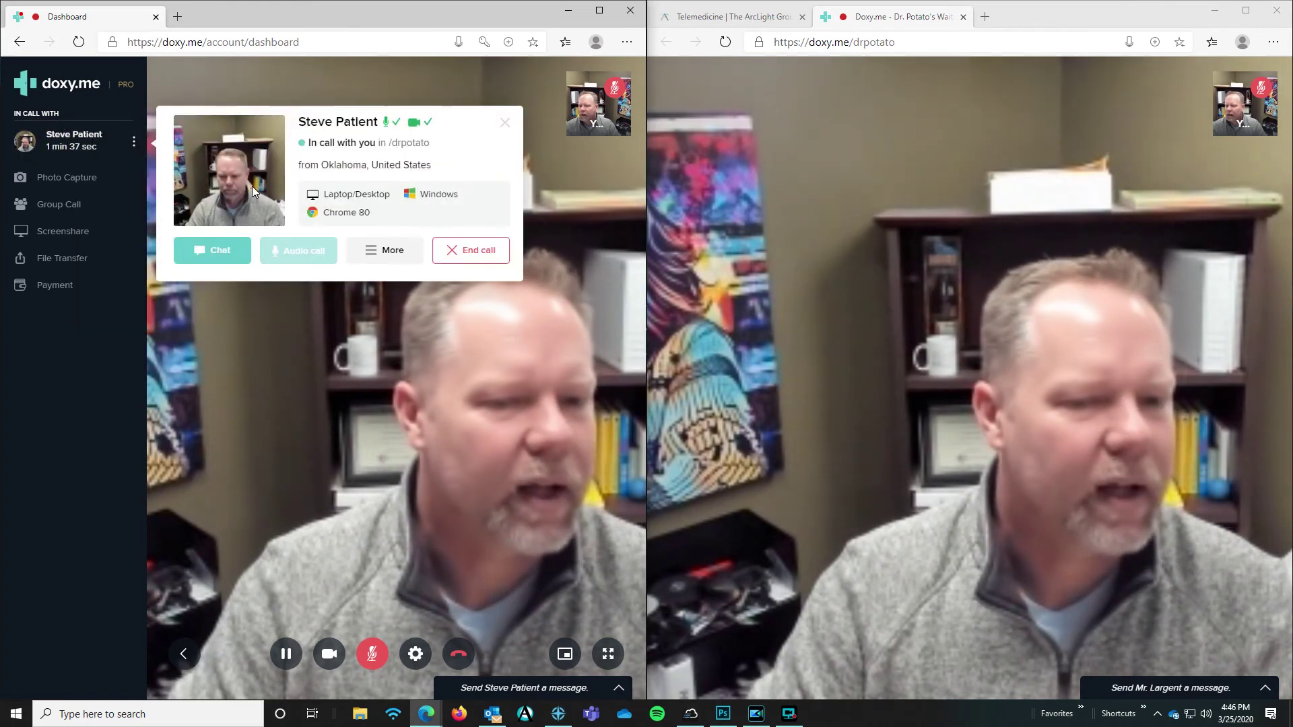
# - Review the additional options on the patient's in-call card, close the card, and place the patient on hold
pyautogui.click(375, 252)
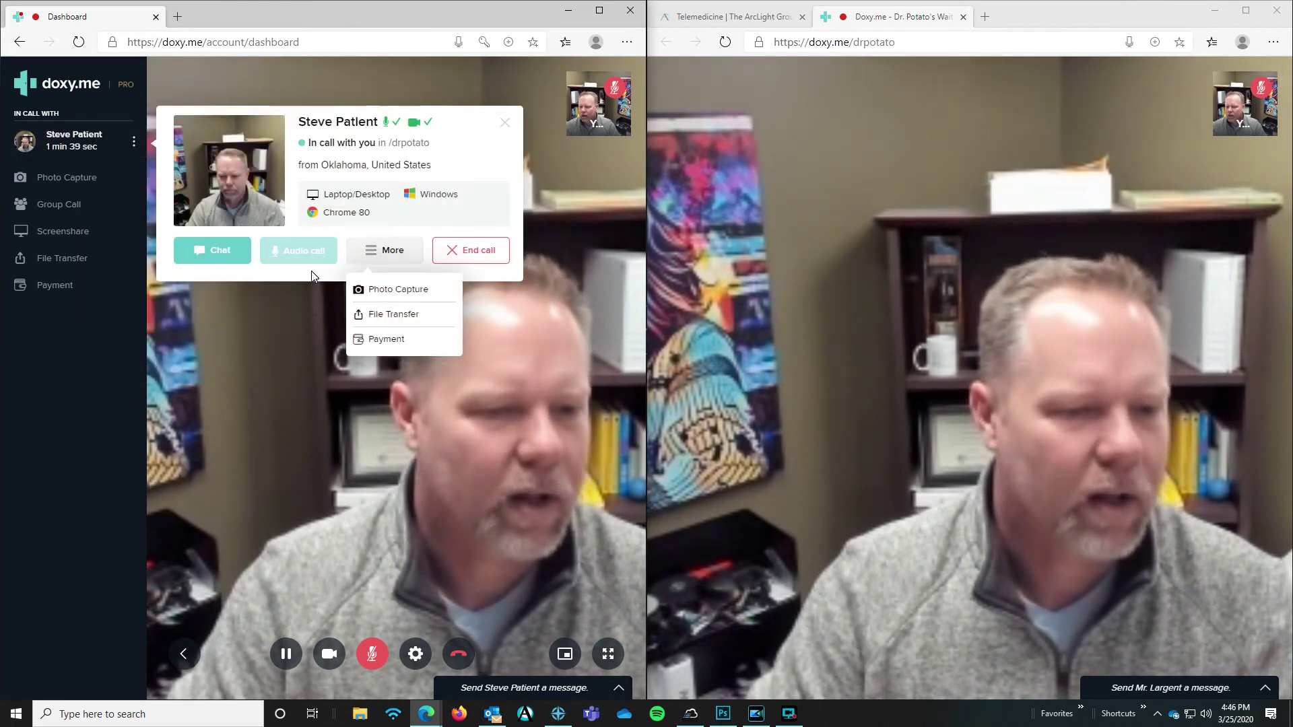
pyautogui.click(503, 122)
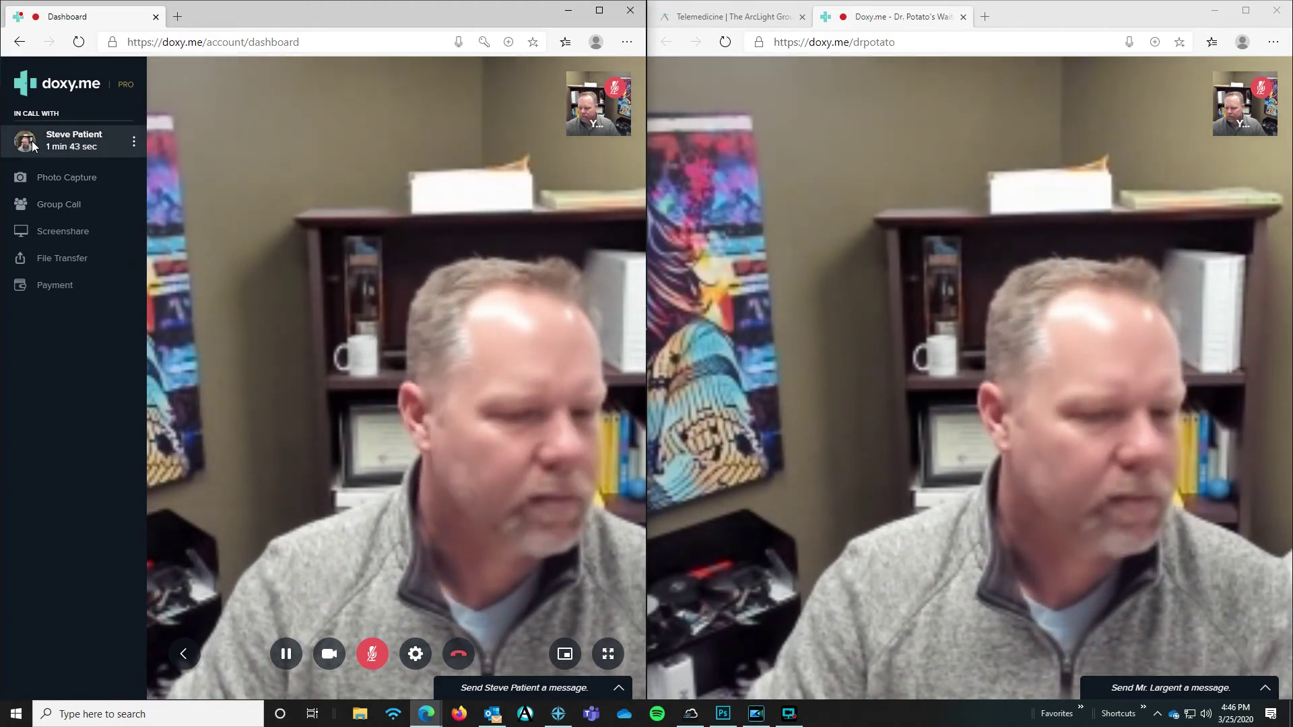
pyautogui.click(288, 656)
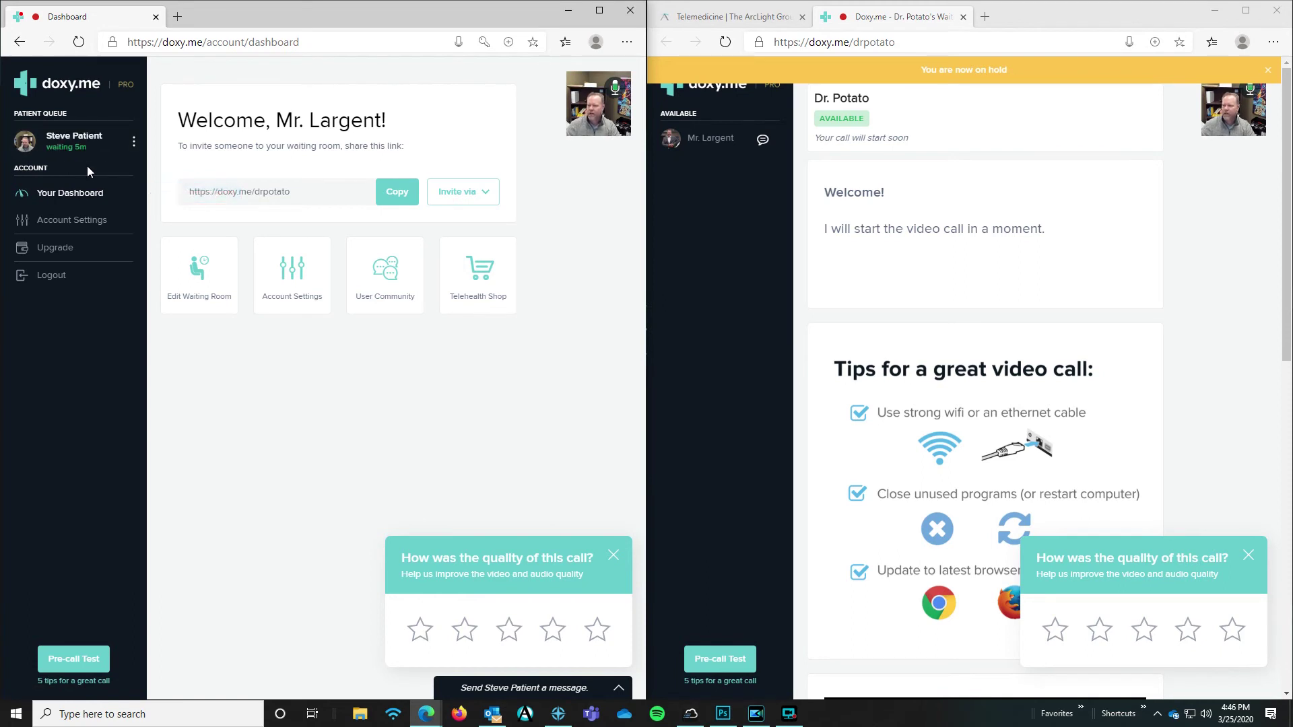
# - Send the waiting patient the chat message "I'm going to send you an upload link. Please take a picture of the documents and upload."
pyautogui.moveTo(120, 154)
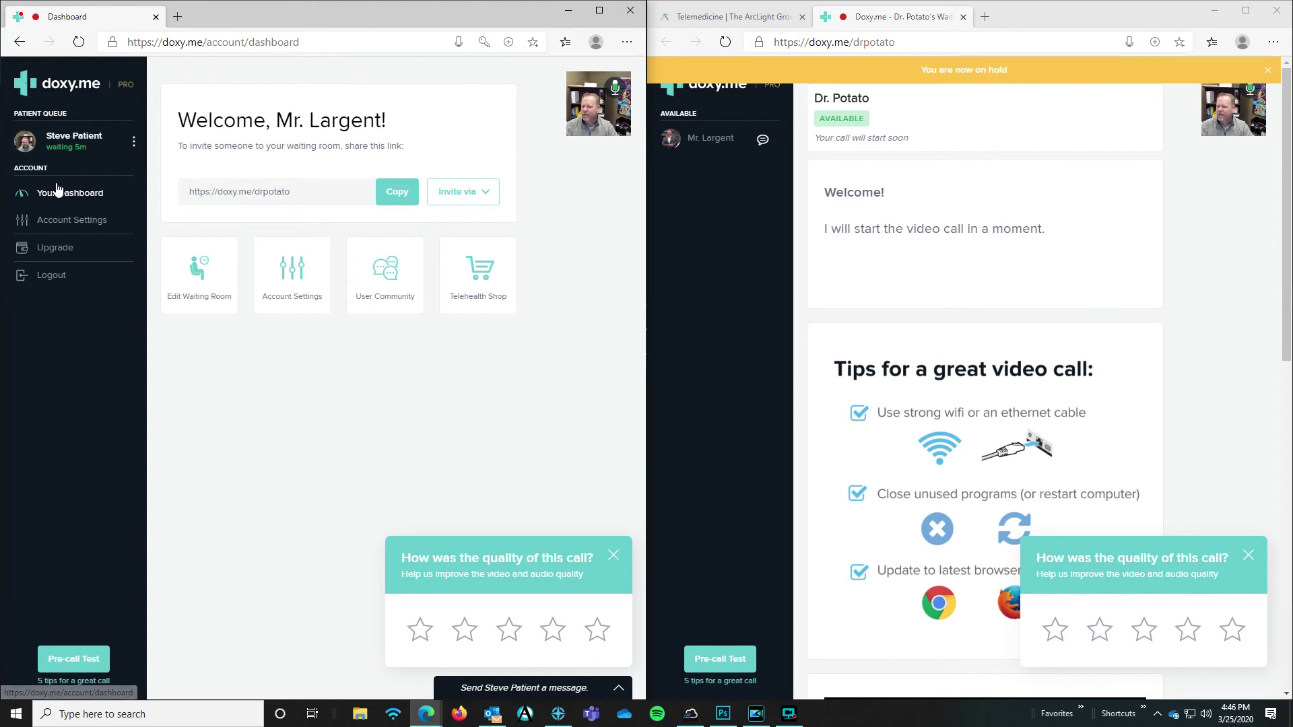
pyautogui.click(134, 143)
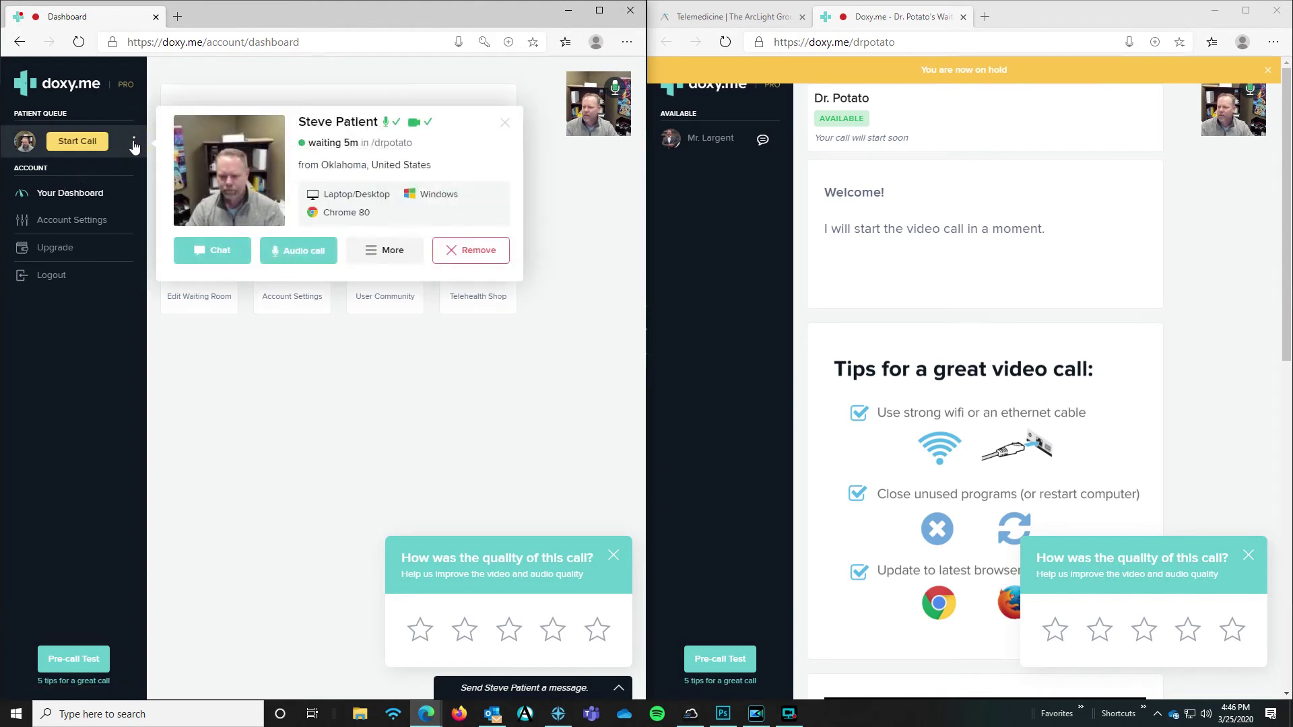
pyautogui.click(219, 254)
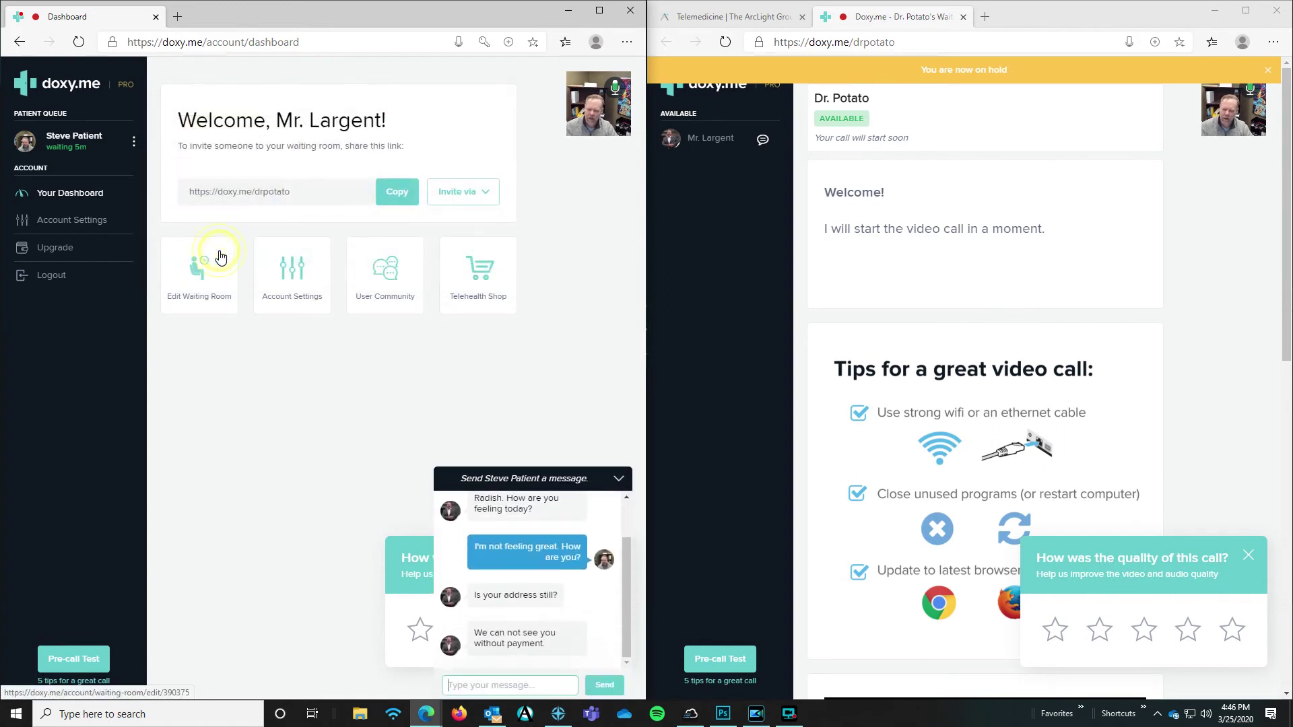
pyautogui.click(569, 687)
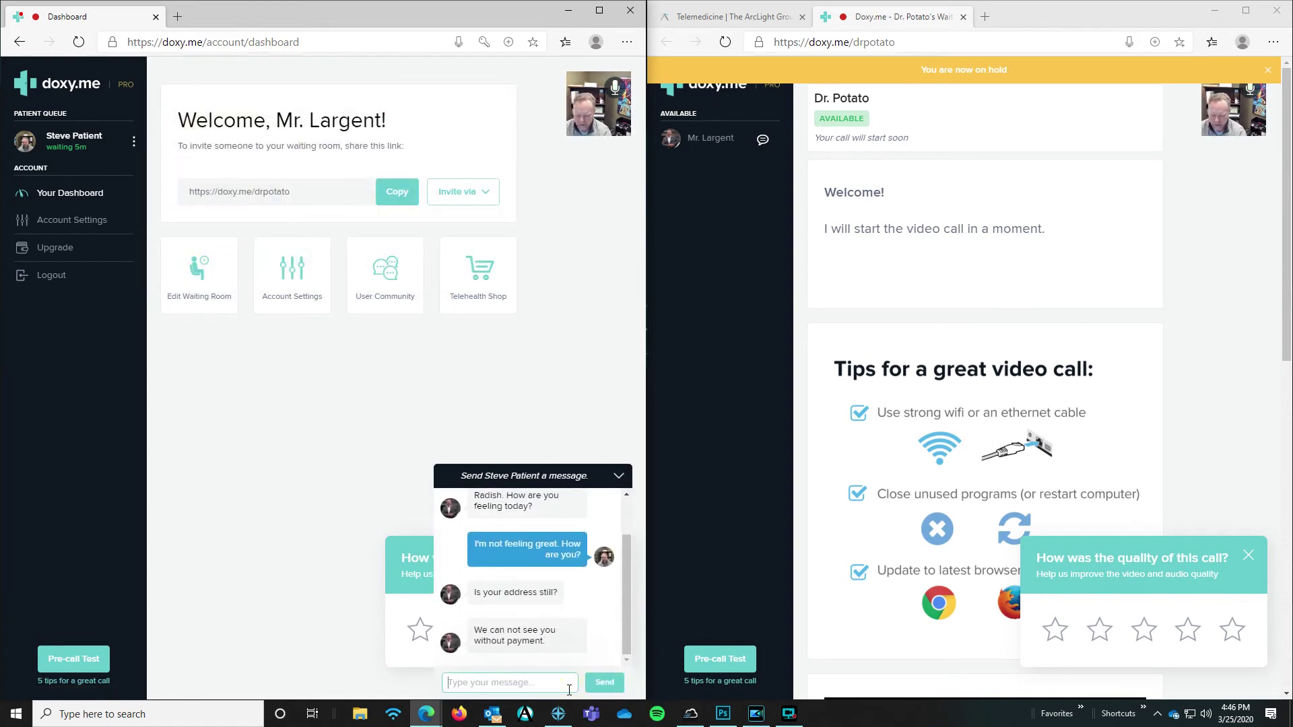
pyautogui.write("I'm going to se")
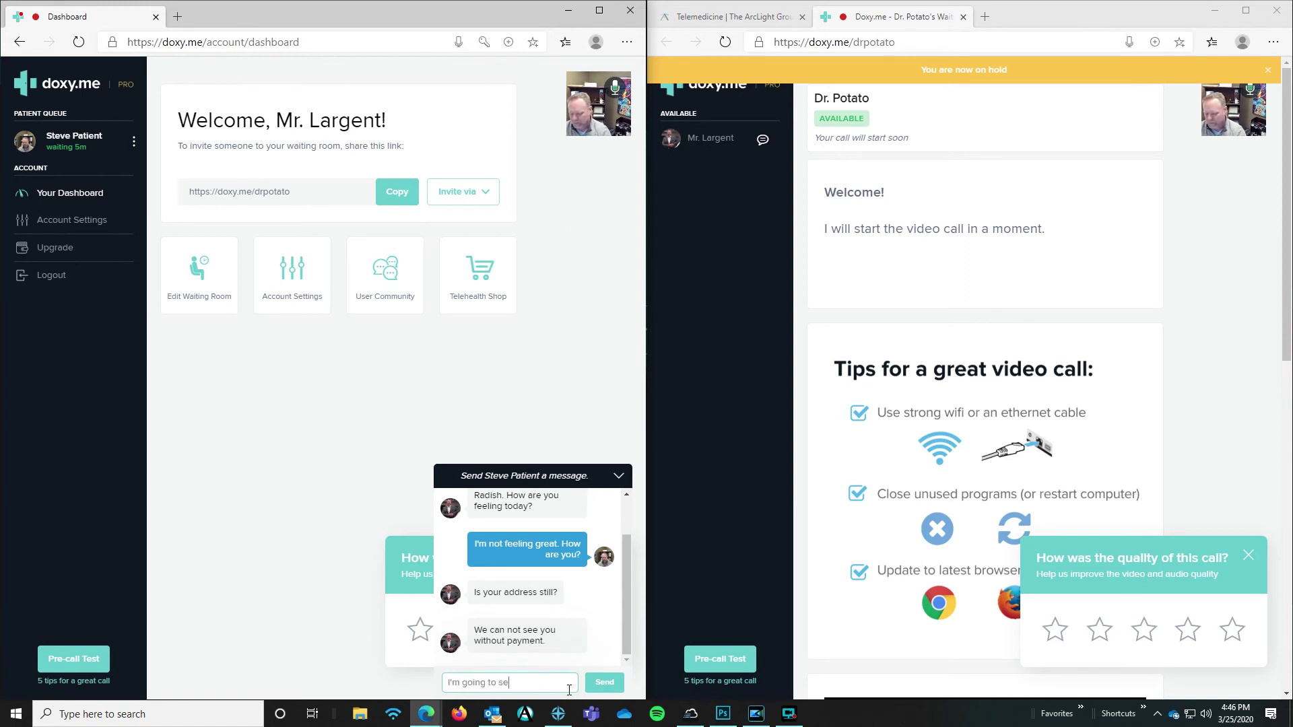
pyautogui.write('nd you an upload l')
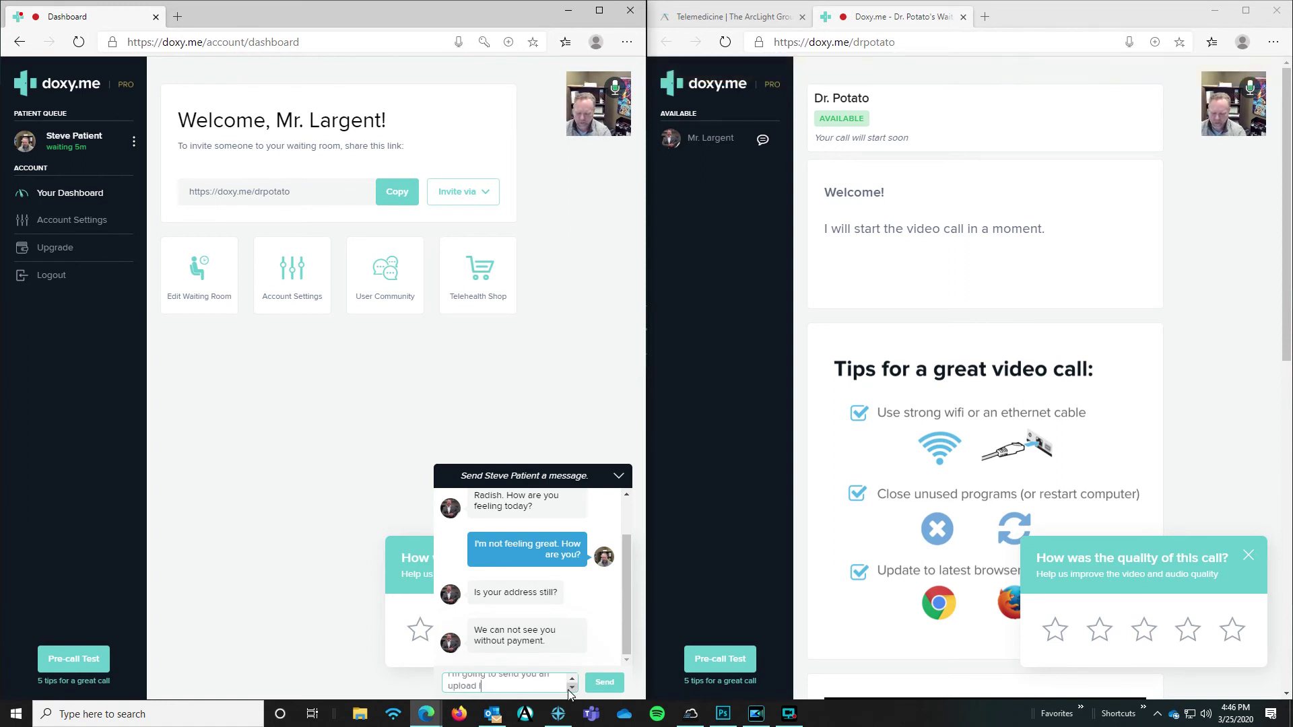
pyautogui.write('ink.  Please take a picture of the doucme')
pyautogui.press('BackSpace')
pyautogui.write('cuments ')
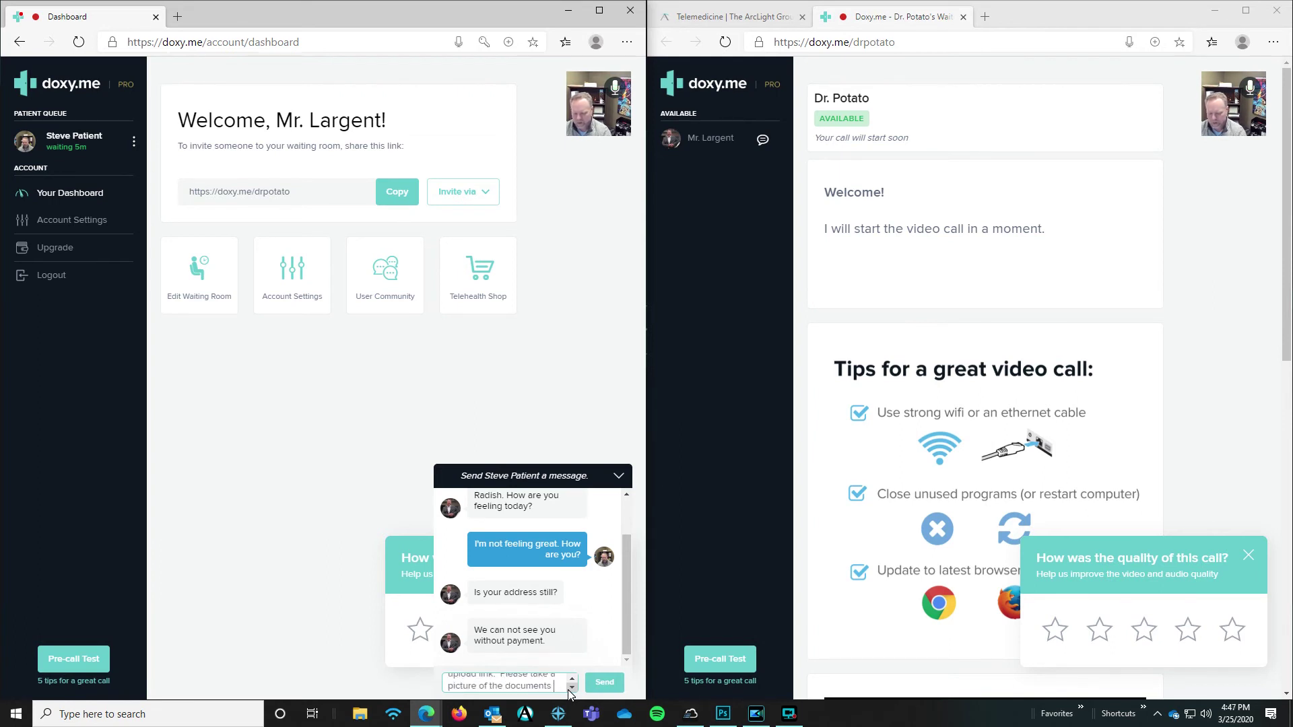
pyautogui.write('and upload.')
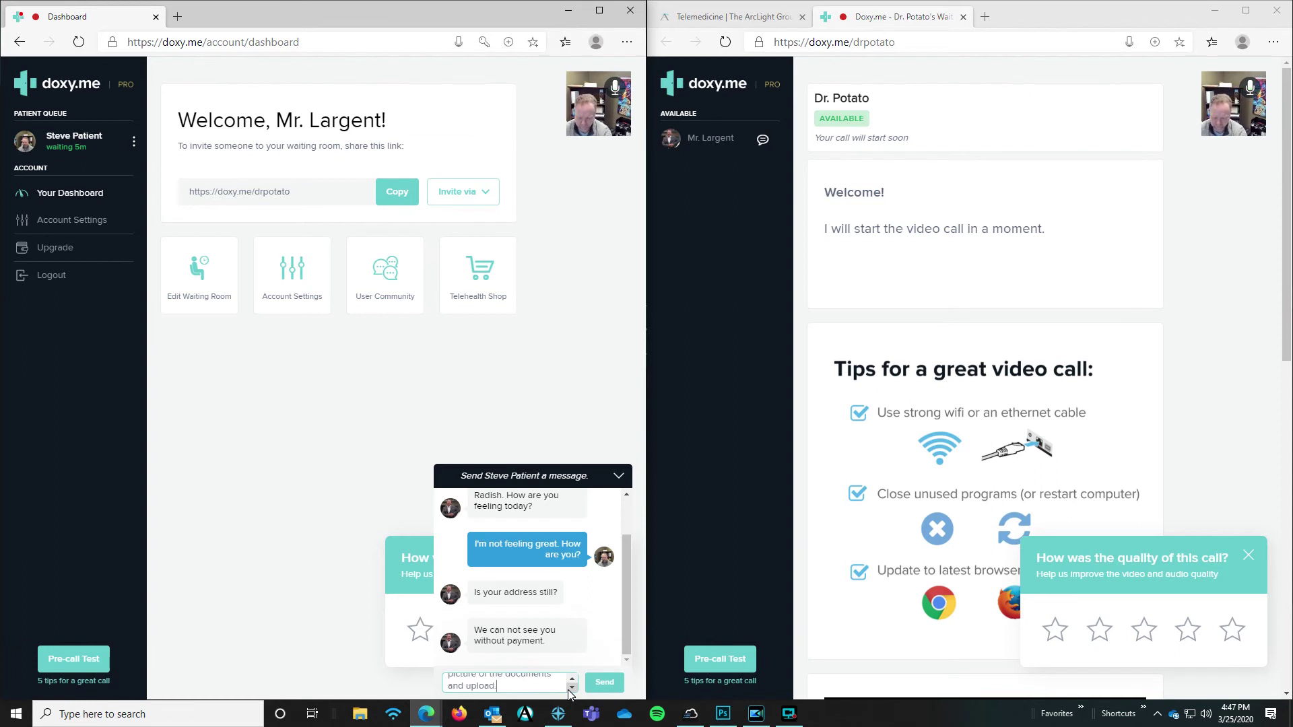
pyautogui.press('Return')
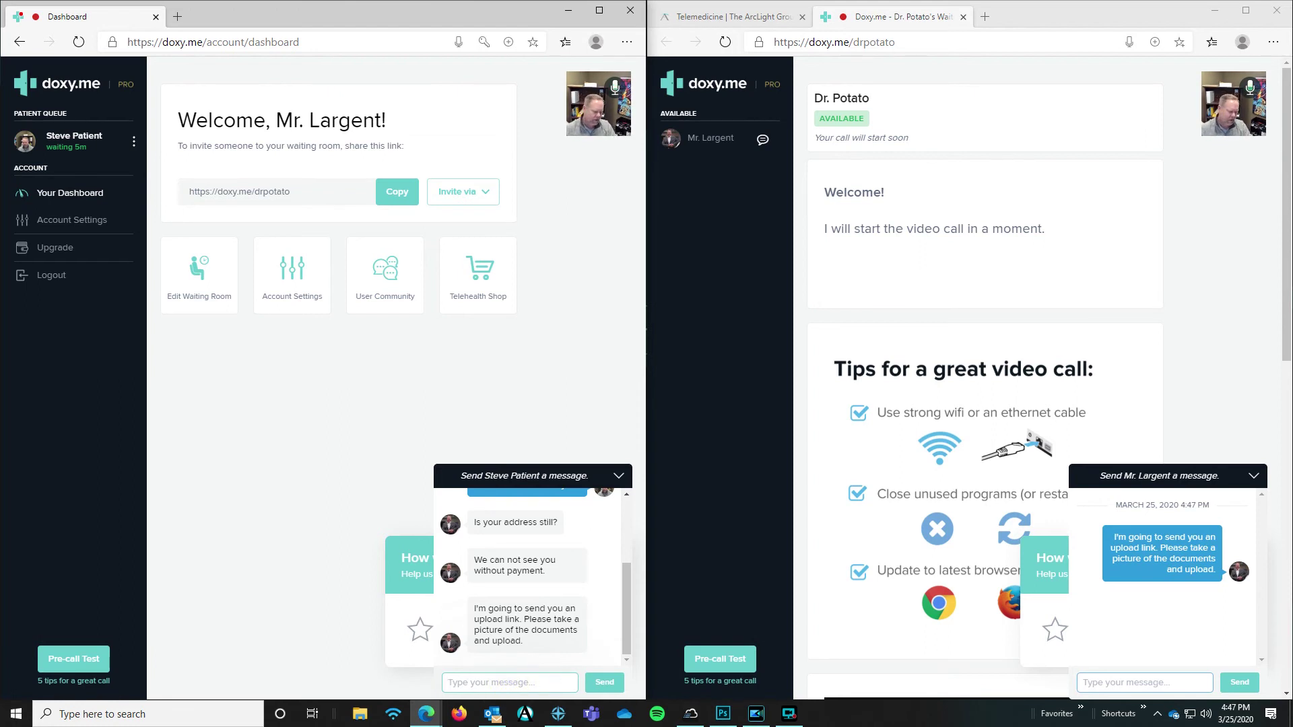
# - Reply in the patient's chat with "I don't have the upload link anymore. Can you resend?"
pyautogui.click(1140, 682)
pyautogui.write('I do')
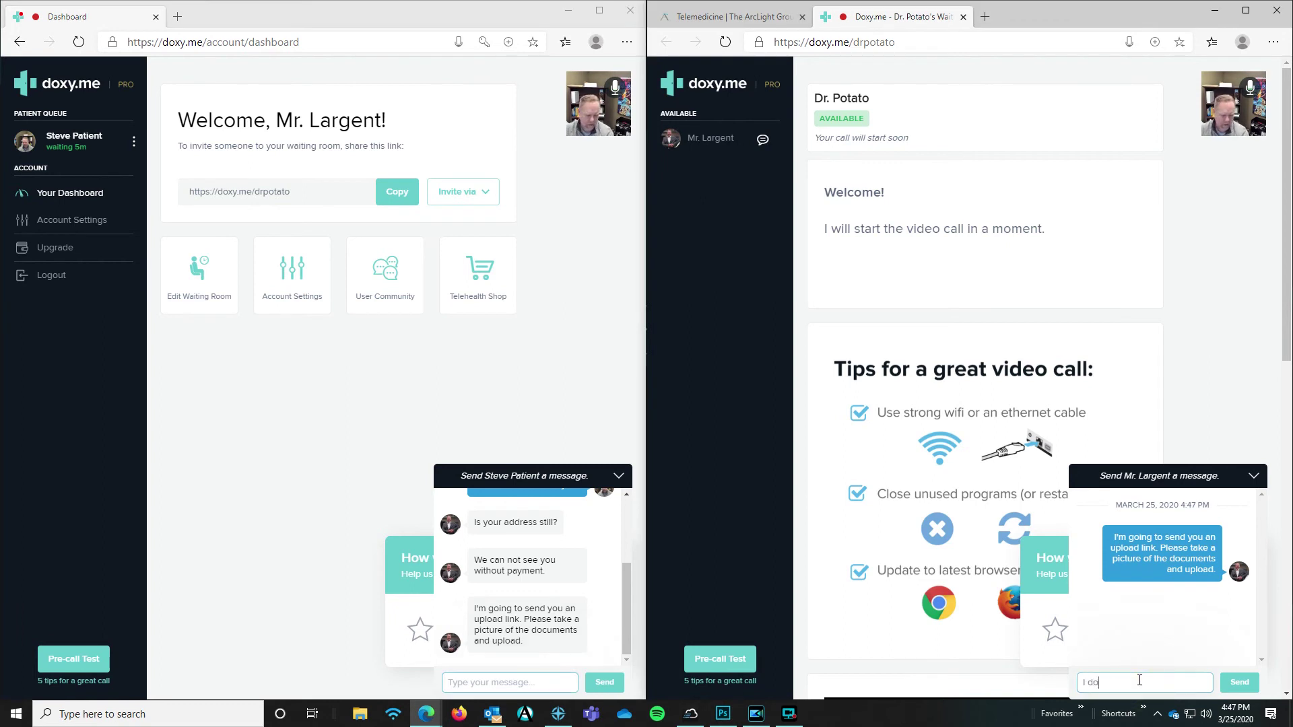
pyautogui.write("n't have the upload link")
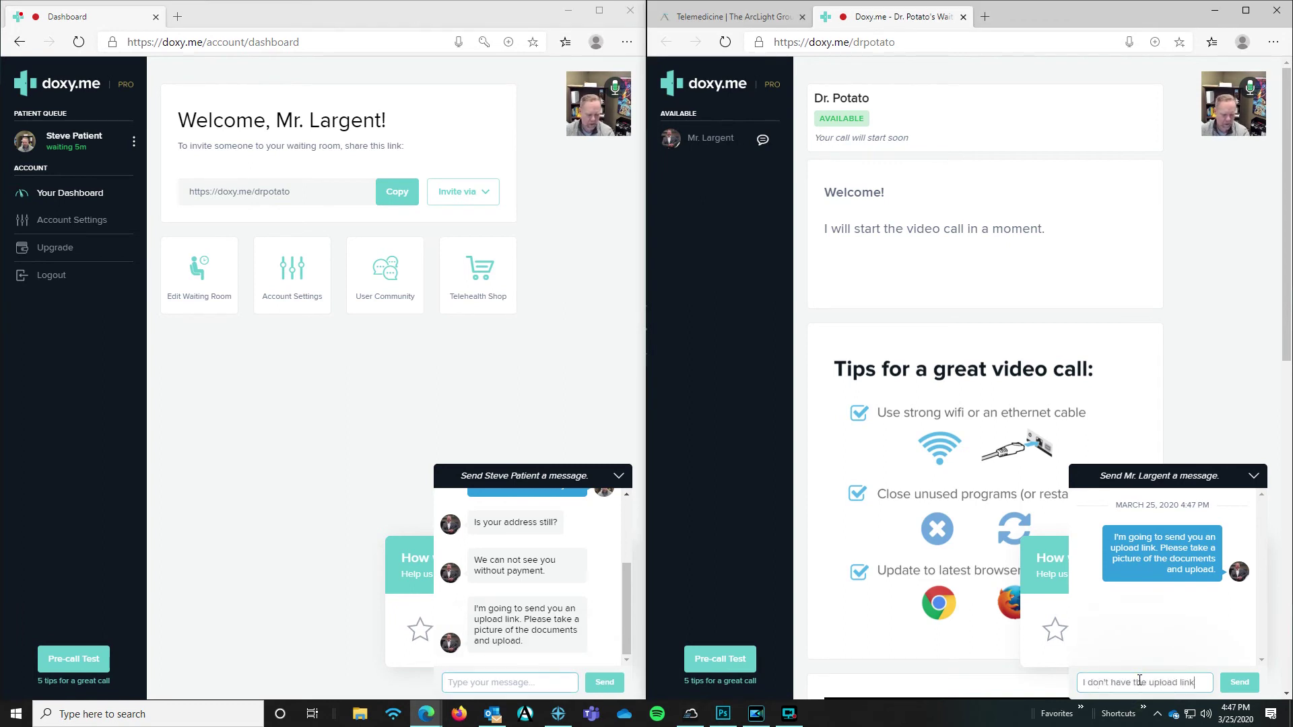
pyautogui.write(' anymore.  Can you resend?')
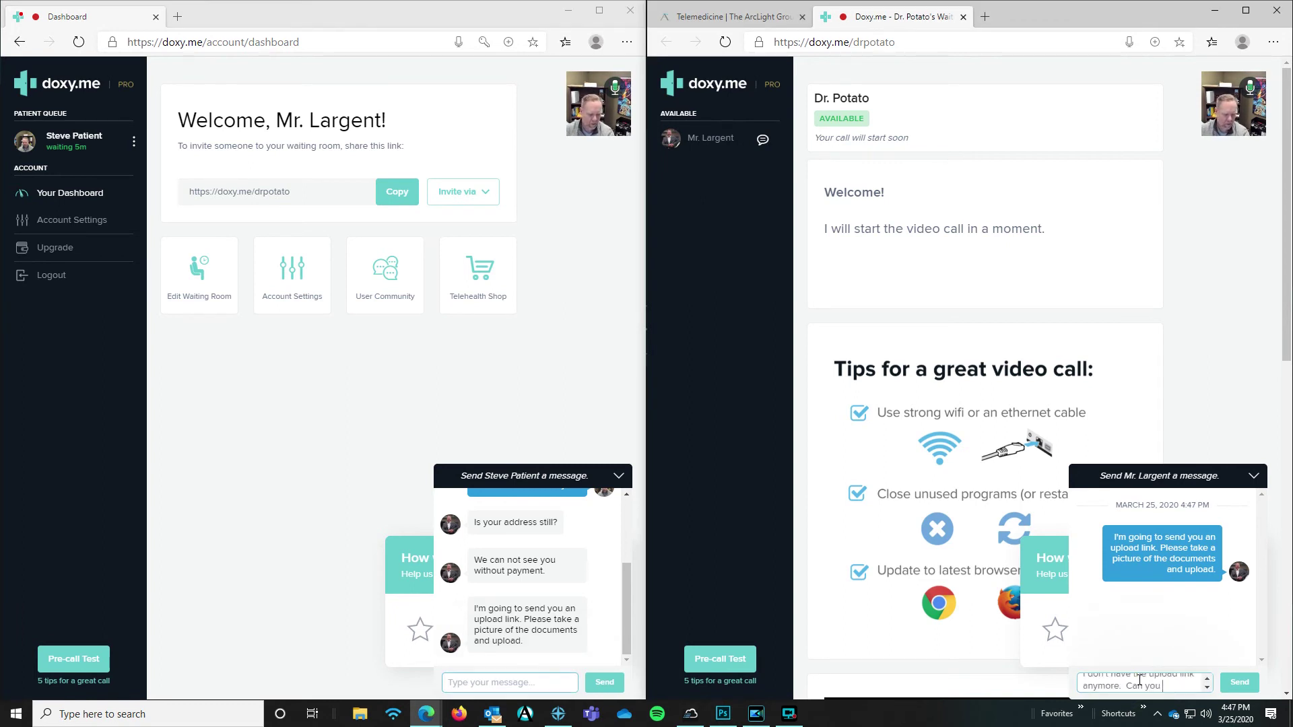
pyautogui.press('Return')
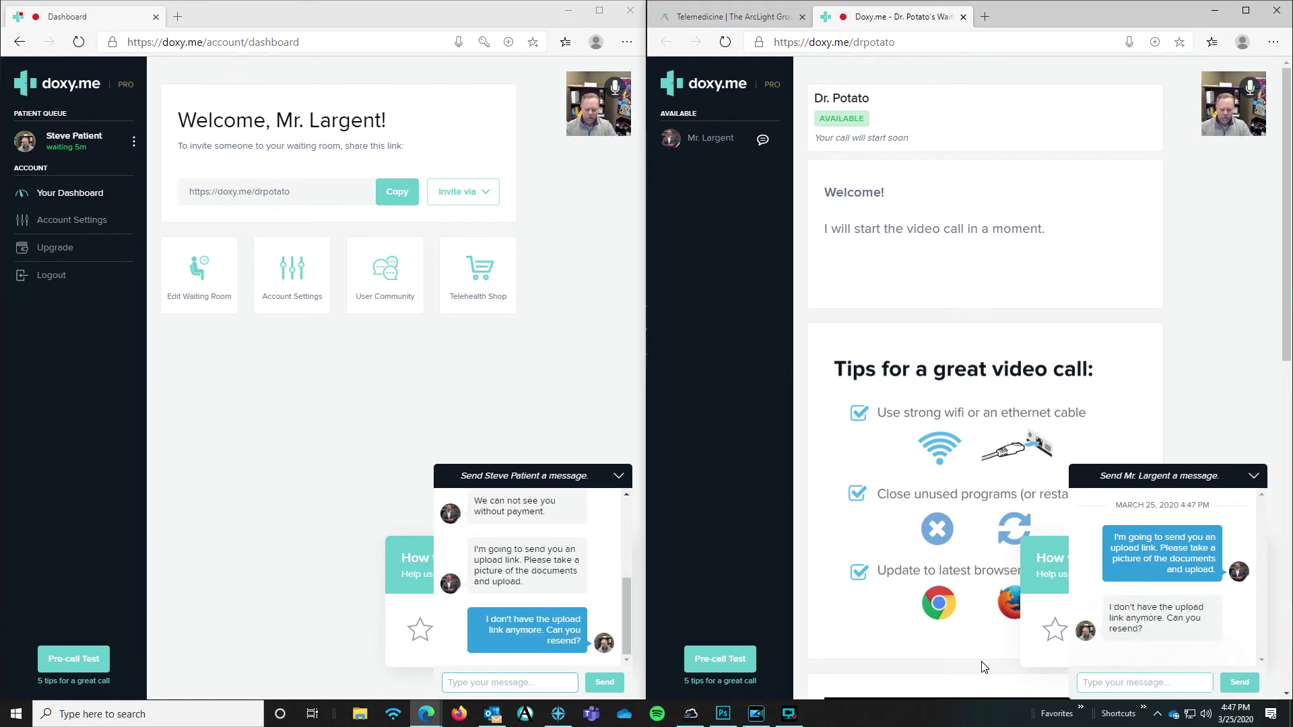
# - Answer the patient from the provider's chat with "Of course."
pyautogui.click(539, 683)
pyautogui.write('Of course.')
pyautogui.press('Return')
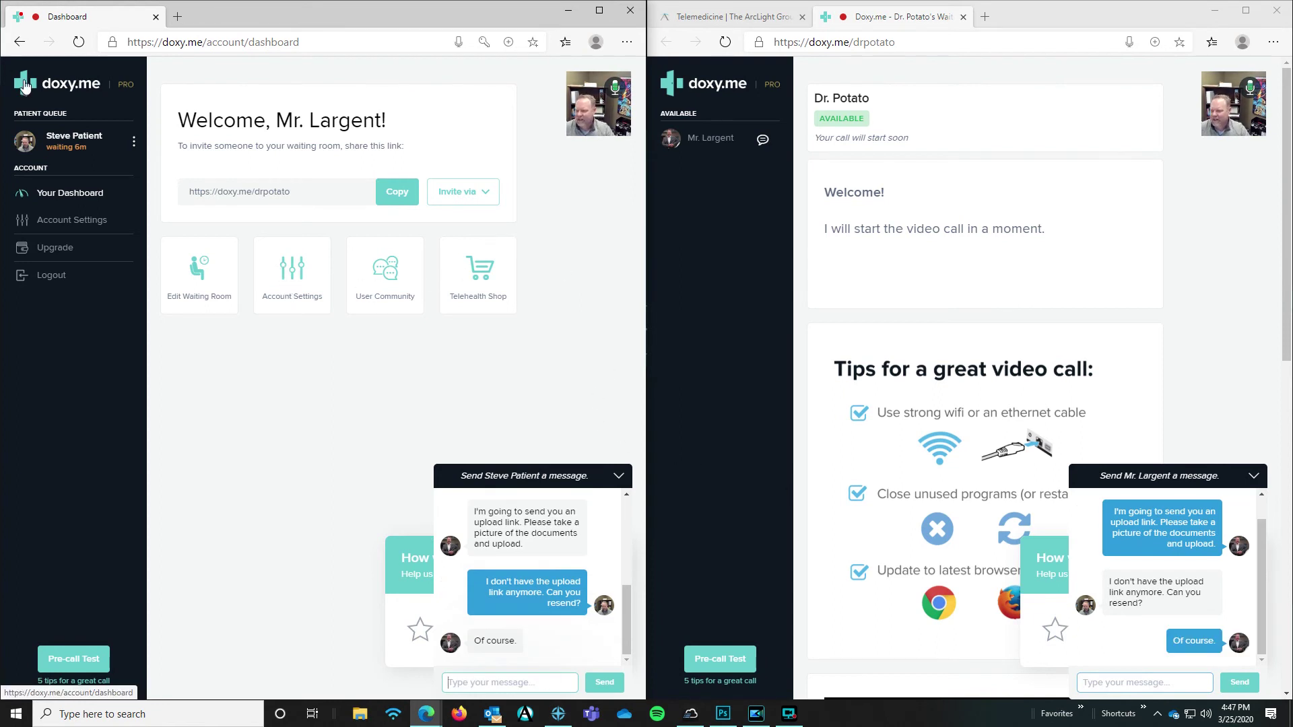
# - Request a file from the waiting patient through File Transfer in the additional options of the patient's card
pyautogui.click(134, 145)
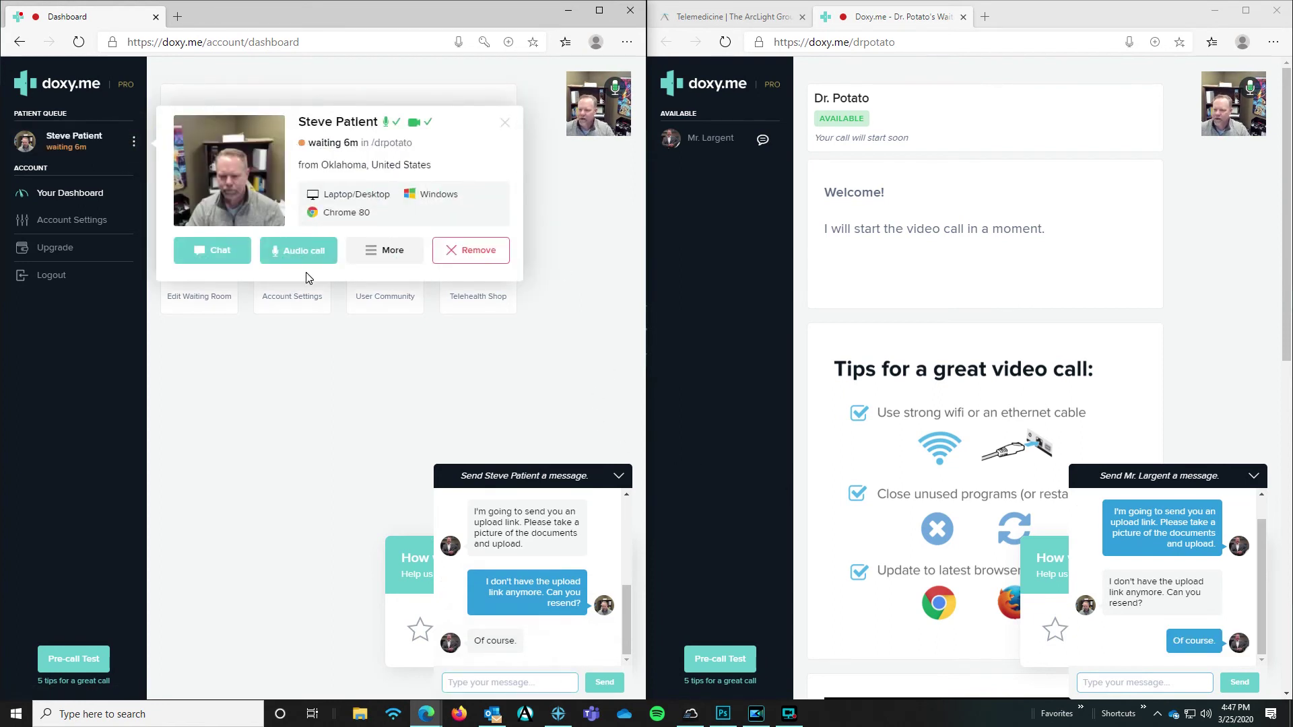
pyautogui.click(368, 255)
pyautogui.click(369, 288)
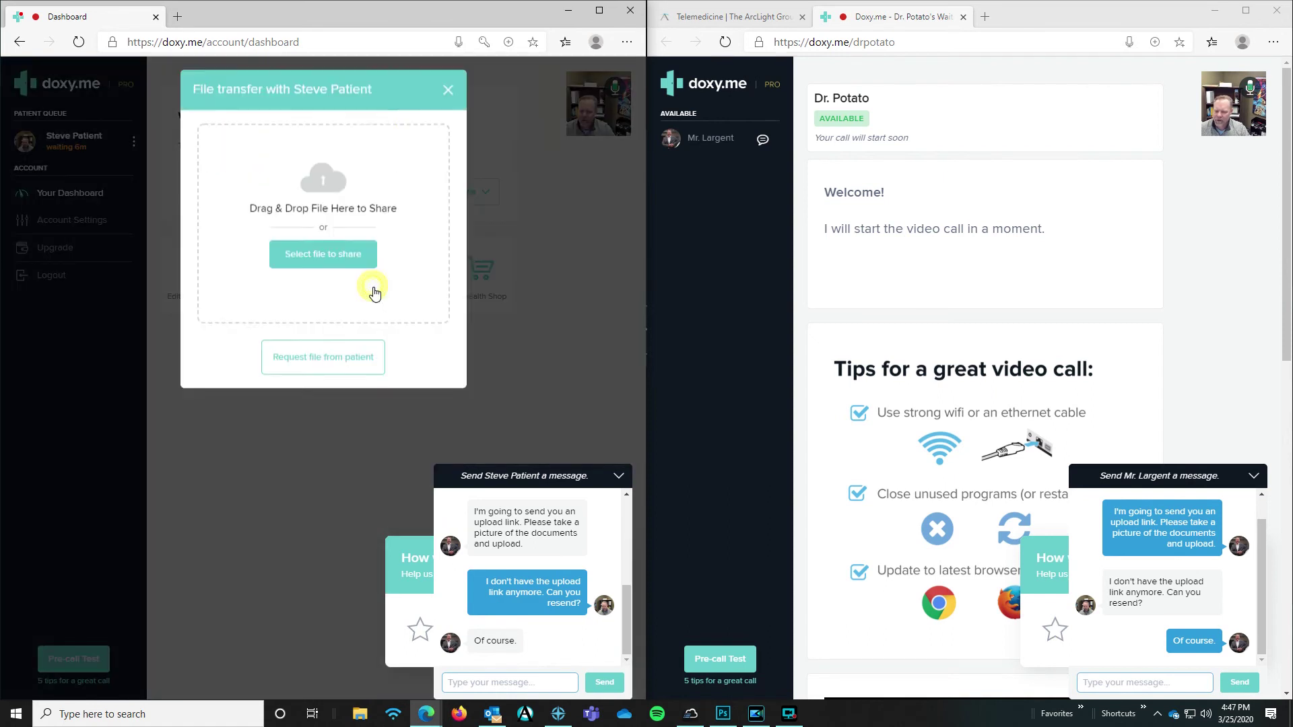
pyautogui.click(337, 512)
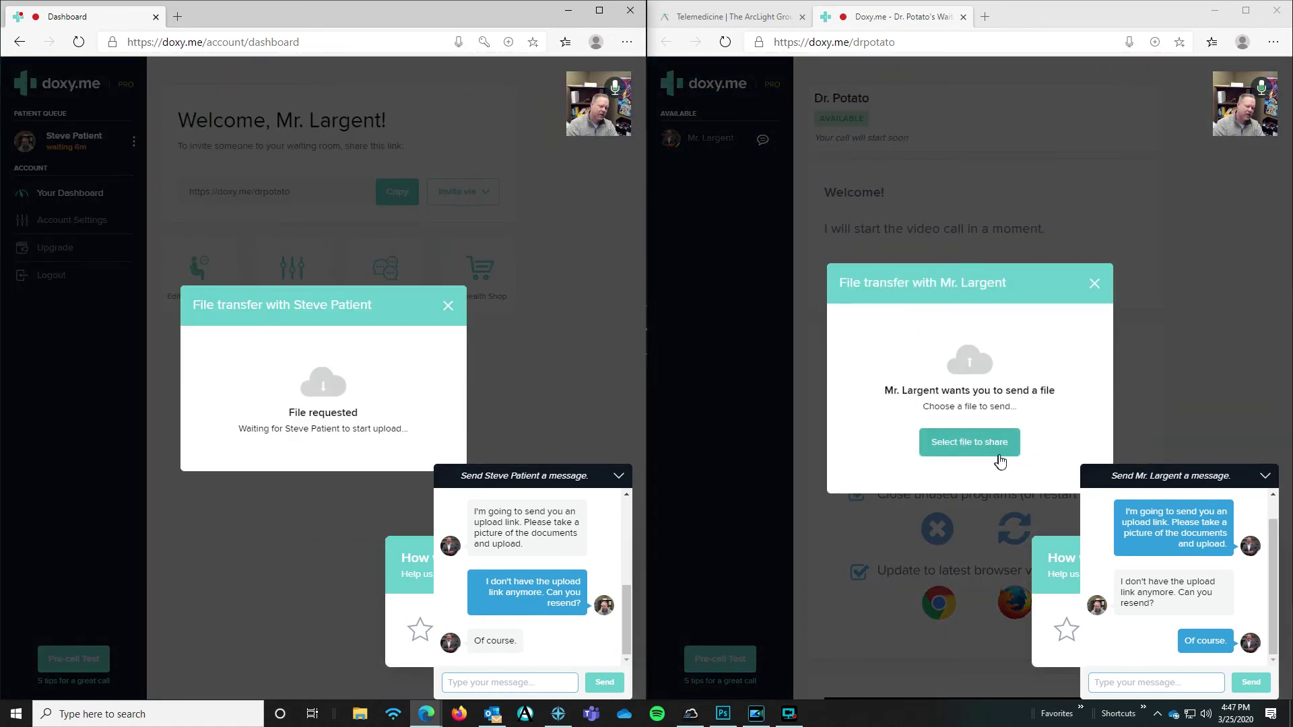
# - Preview the patient's file selection for the request, dismiss it without choosing a file, and close the patient's file transfer
pyautogui.click(995, 448)
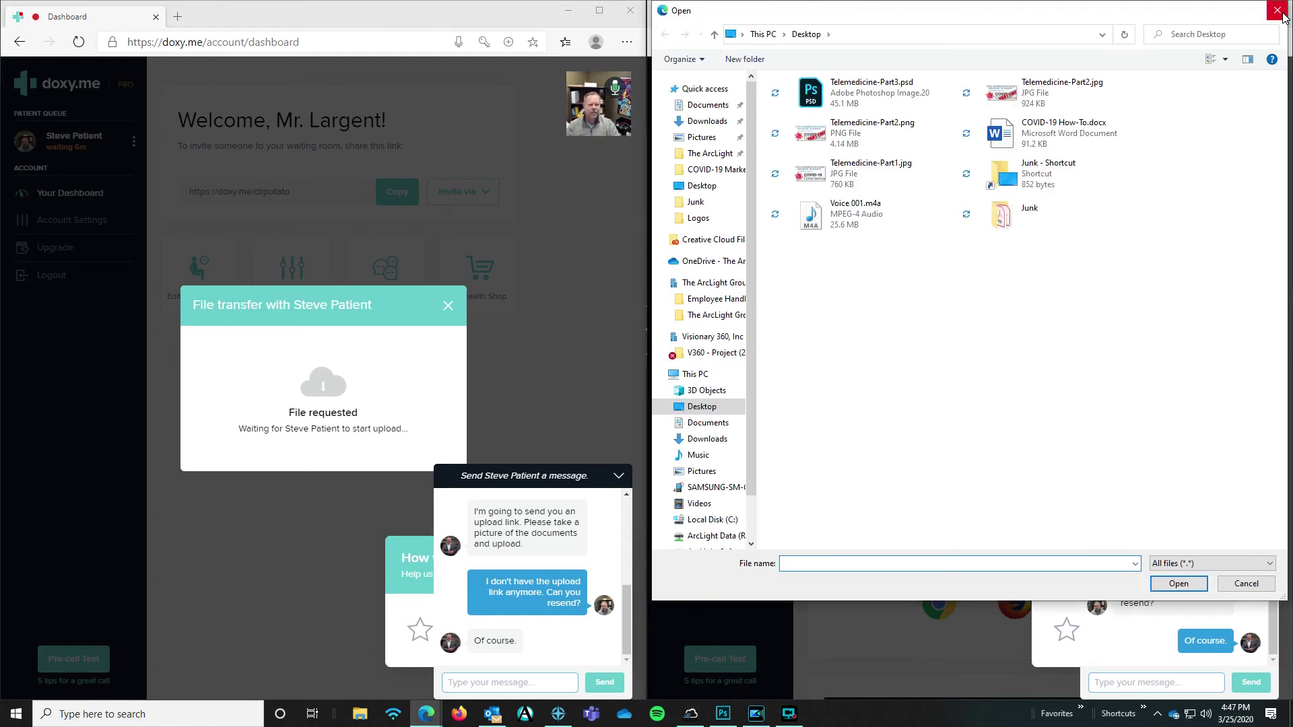
pyautogui.click(1277, 11)
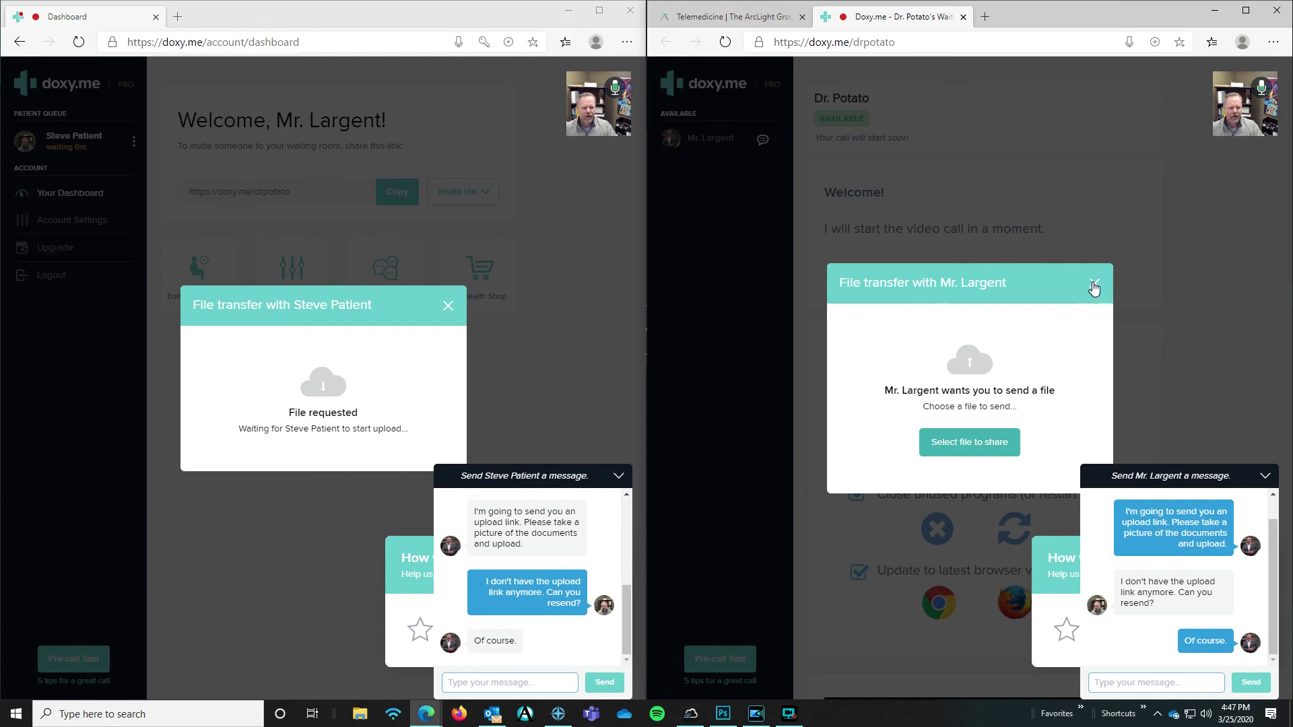
pyautogui.rightClick(1066, 284)
pyautogui.press('Escape')
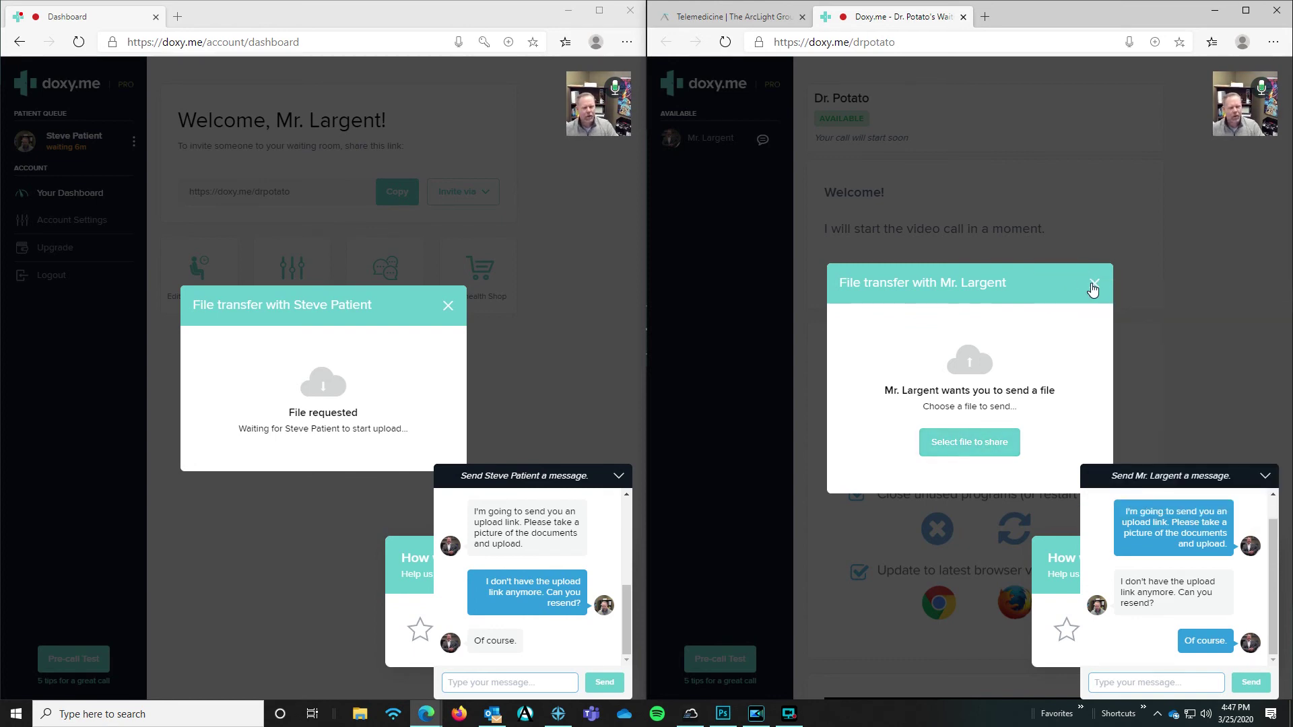
pyautogui.click(1092, 286)
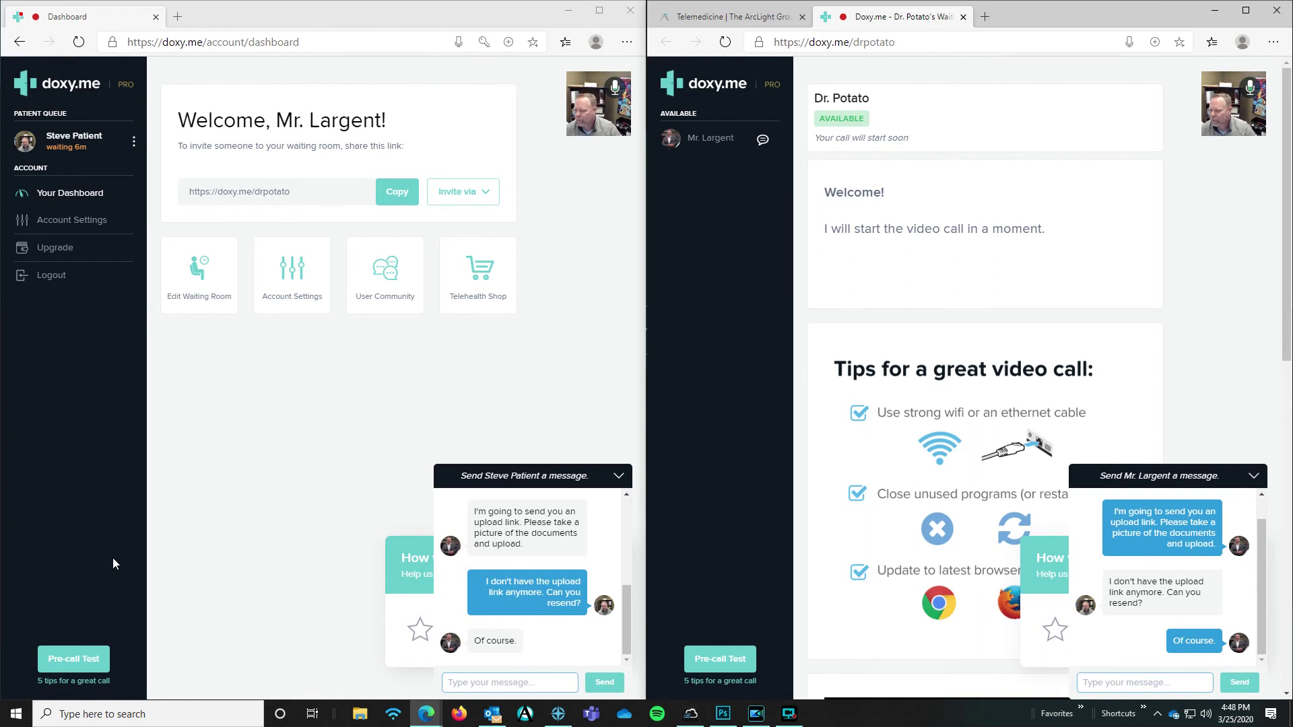
# - Collapse the chat on both the provider and patient sides and dismiss both call quality surveys without rating
pyautogui.click(617, 475)
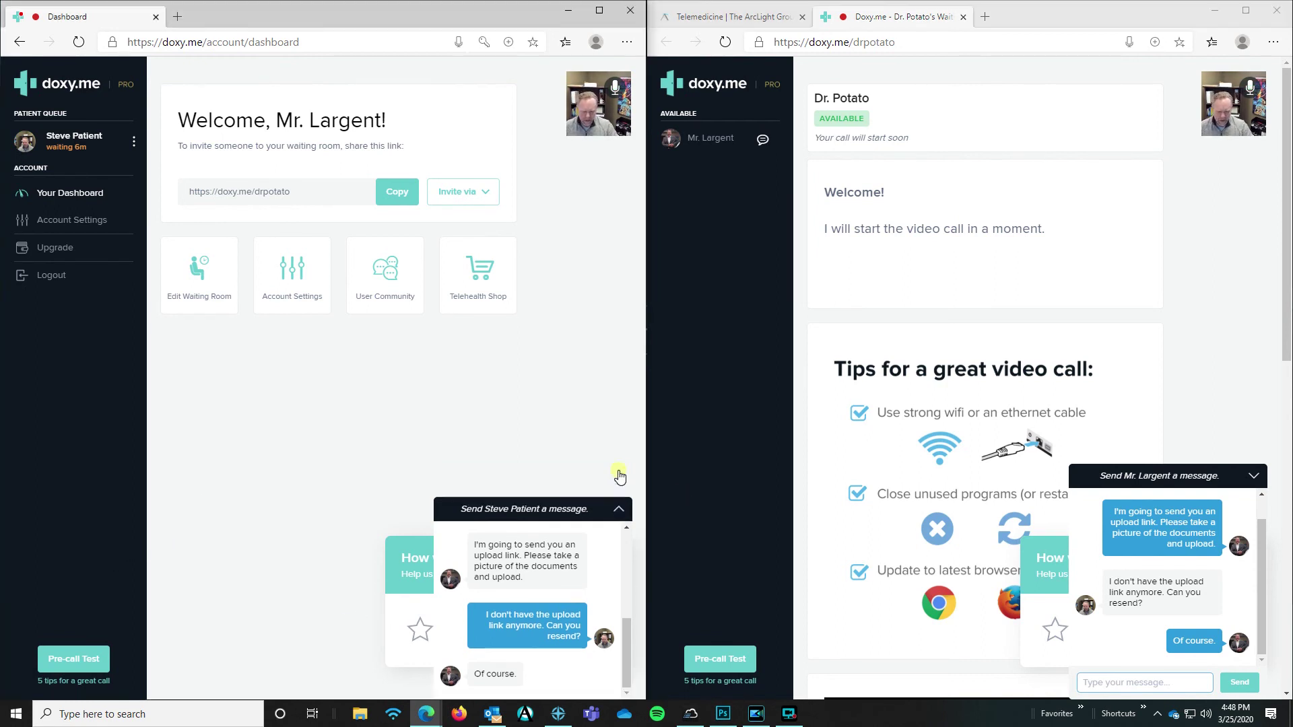
pyautogui.click(1256, 478)
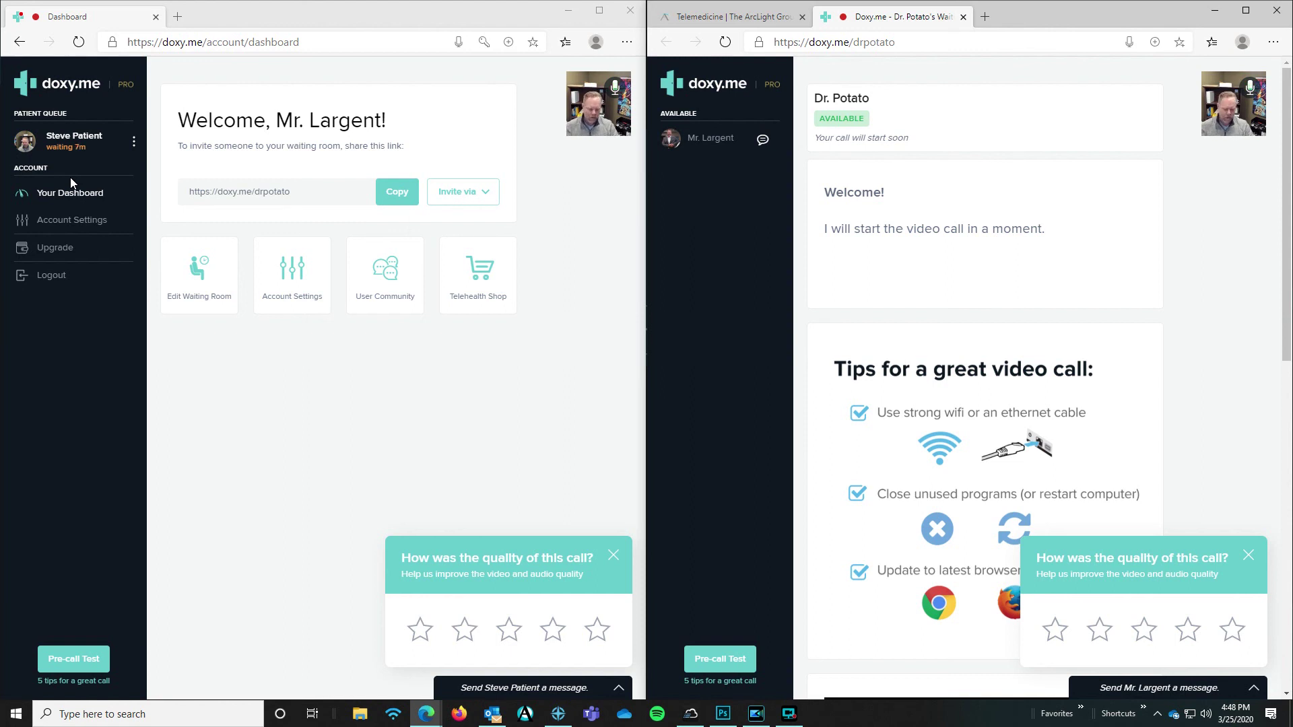
pyautogui.moveTo(103, 148)
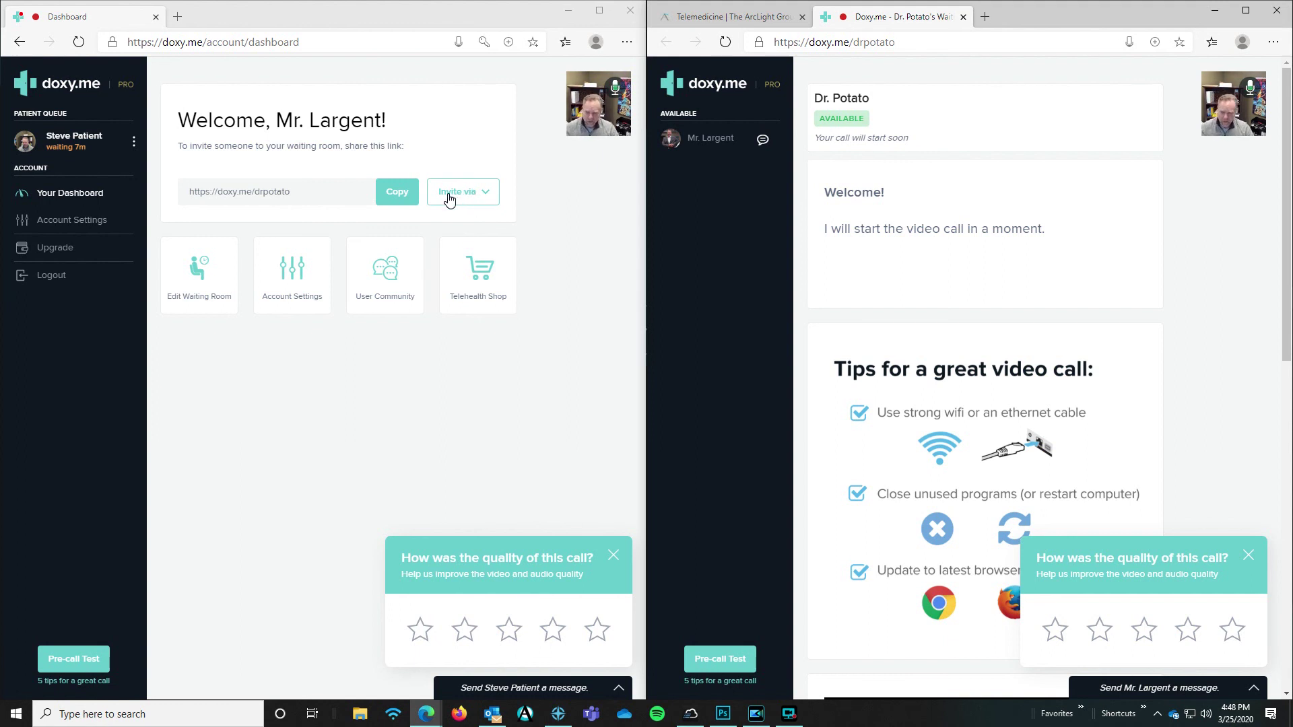
pyautogui.click(613, 555)
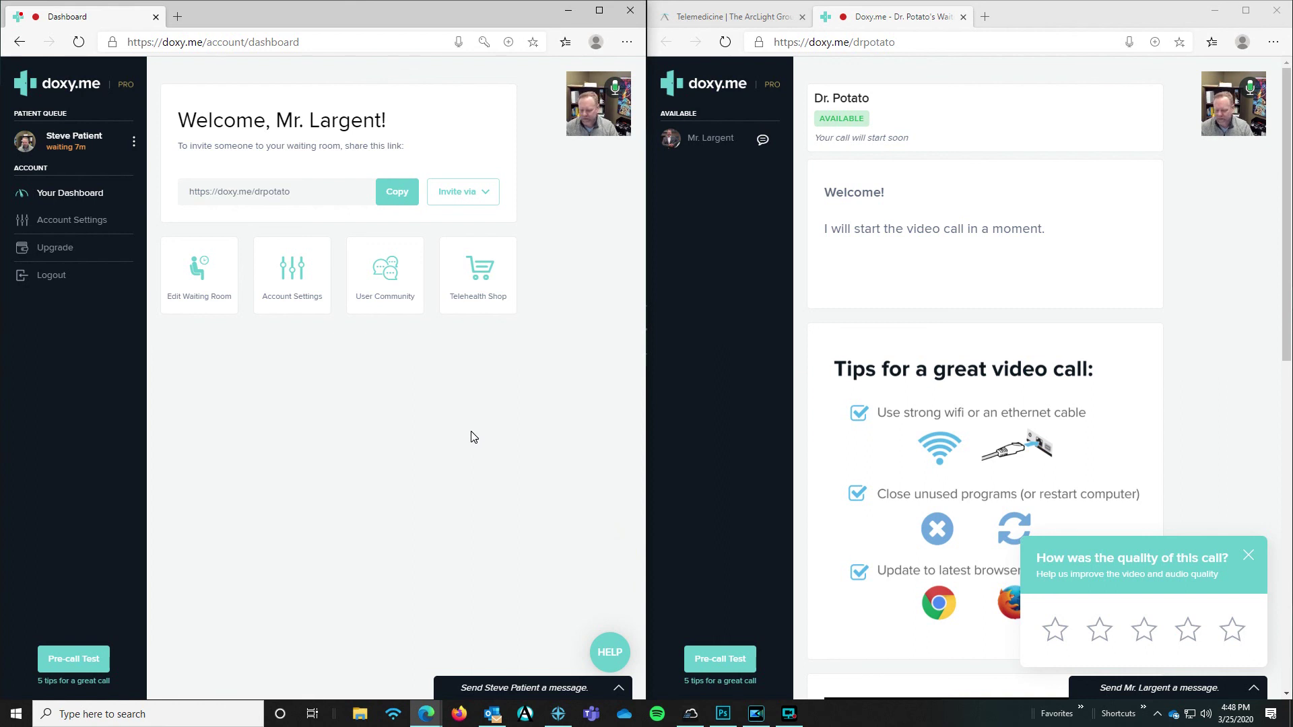
pyautogui.click(1248, 556)
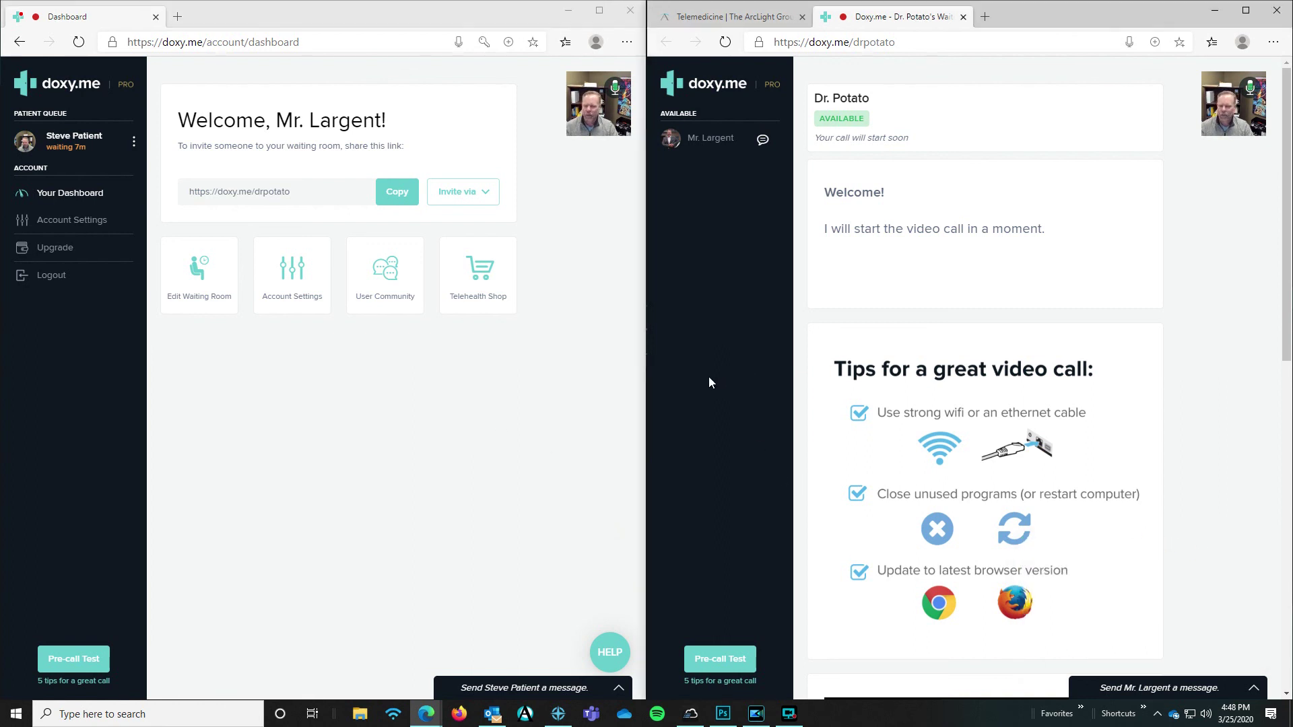